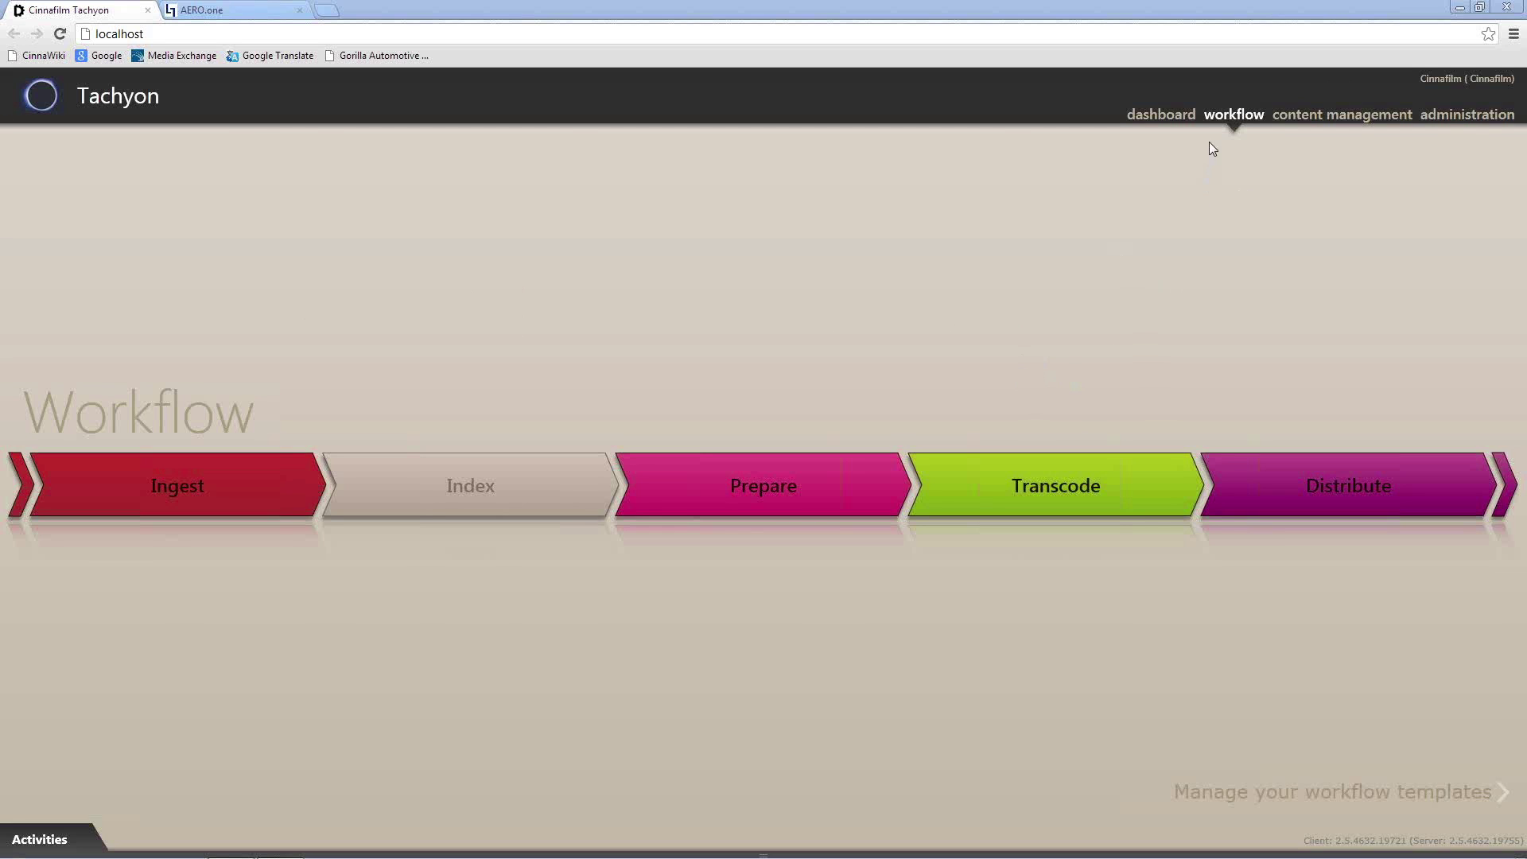
Step: Create a Distribute profile named Quality with the File Copy category and the File Copy preset
click(1344, 481)
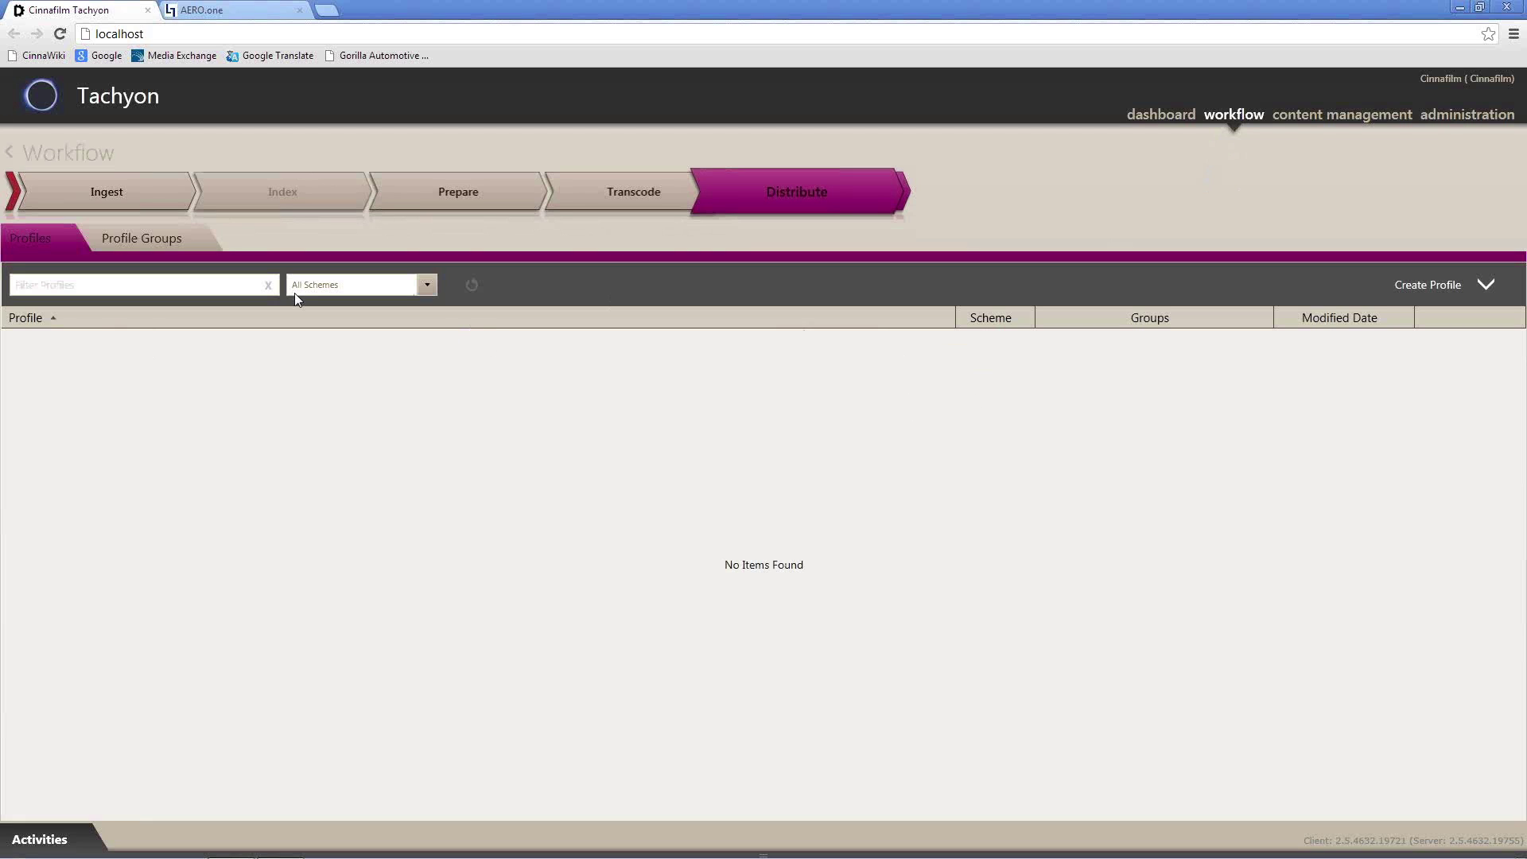
click(1432, 285)
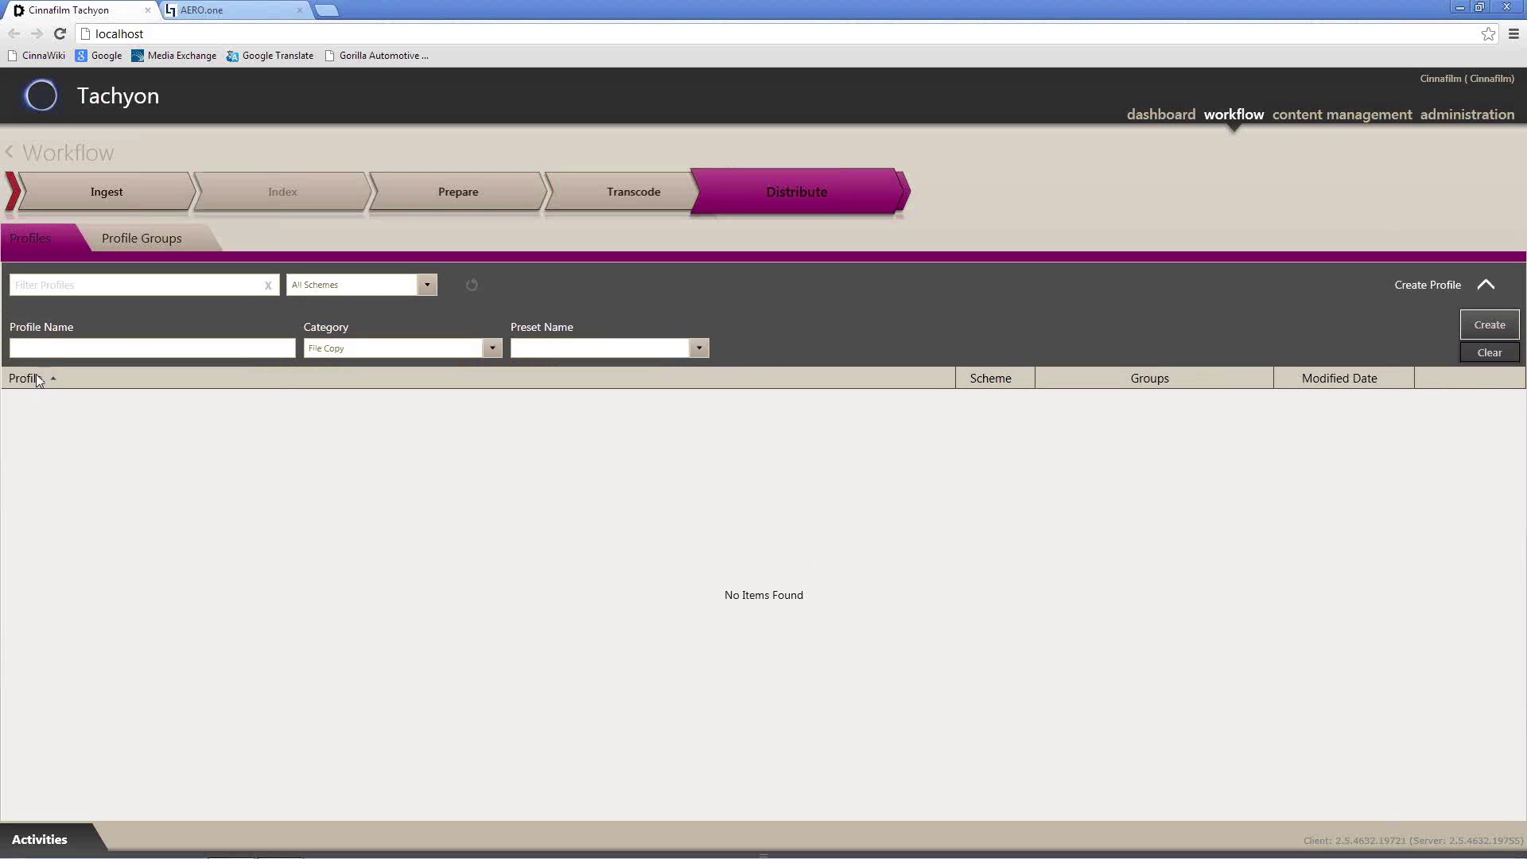
click(32, 347)
text(u)
key(BackSpace)
text(Quality)
click(407, 354)
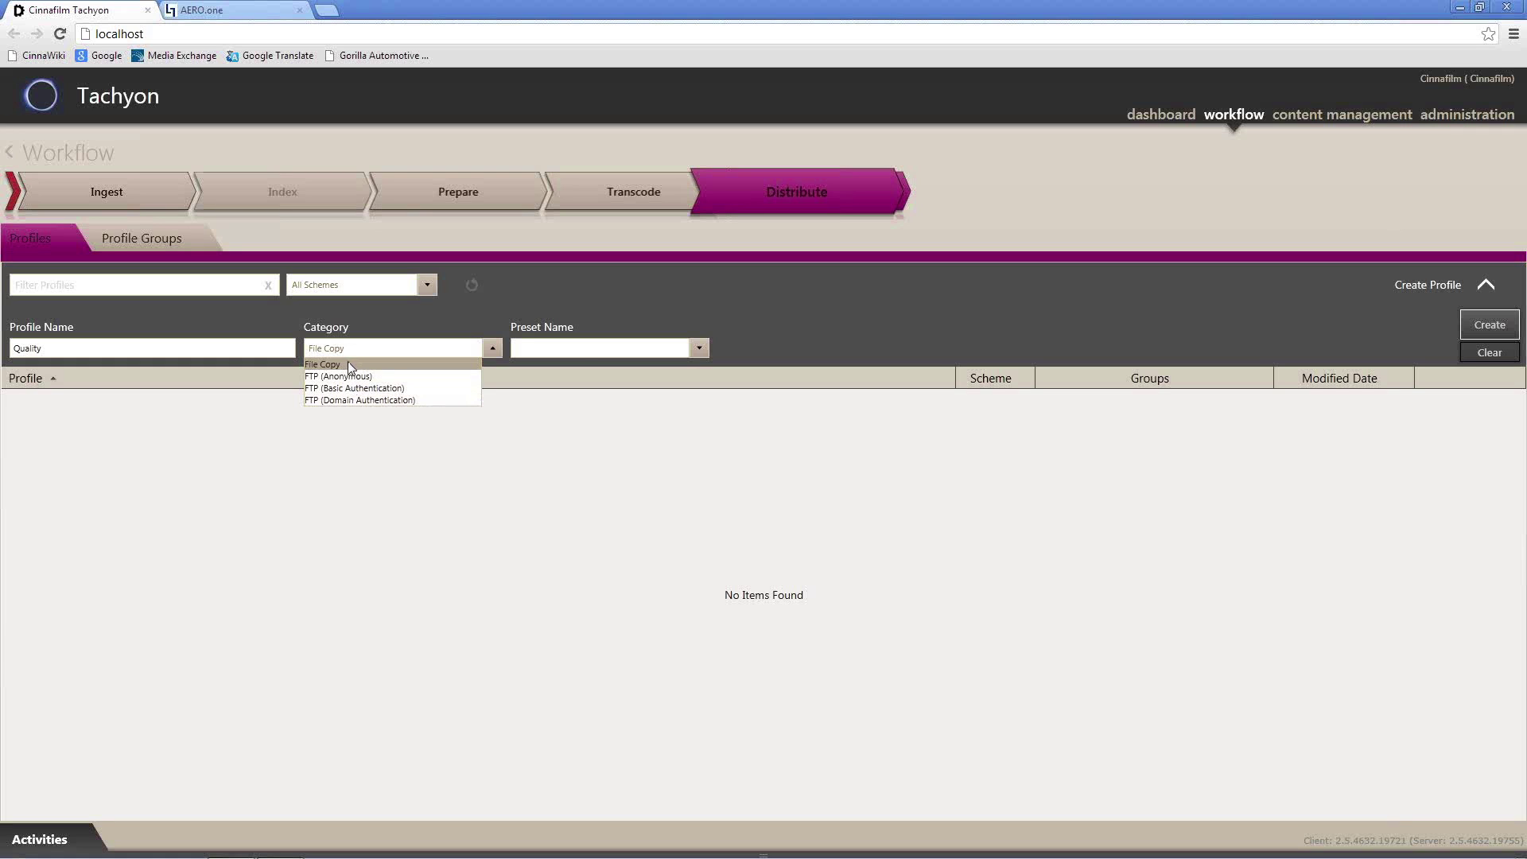
click(531, 354)
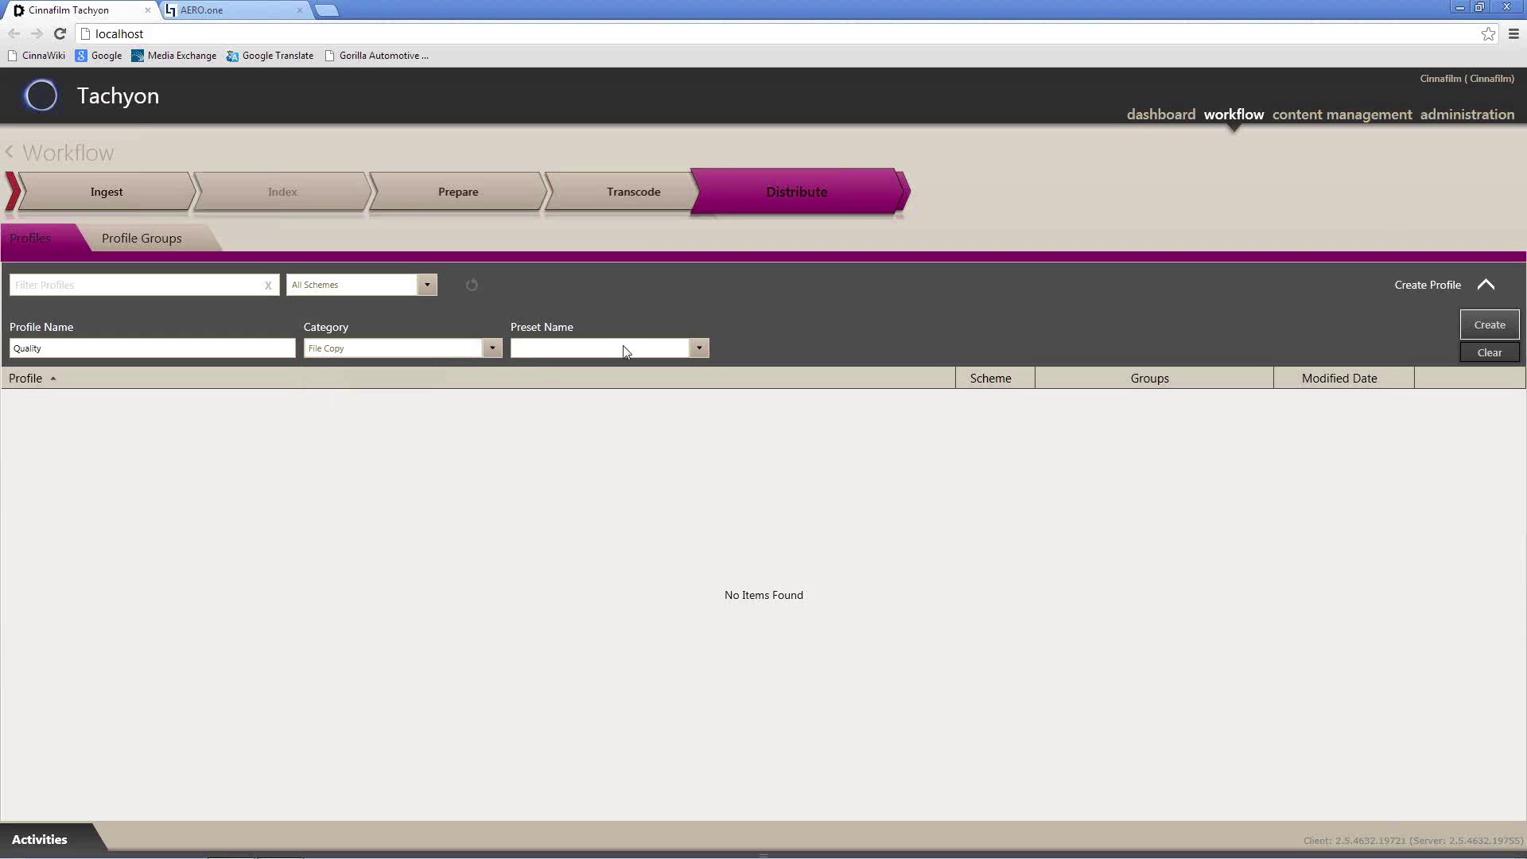
click(699, 347)
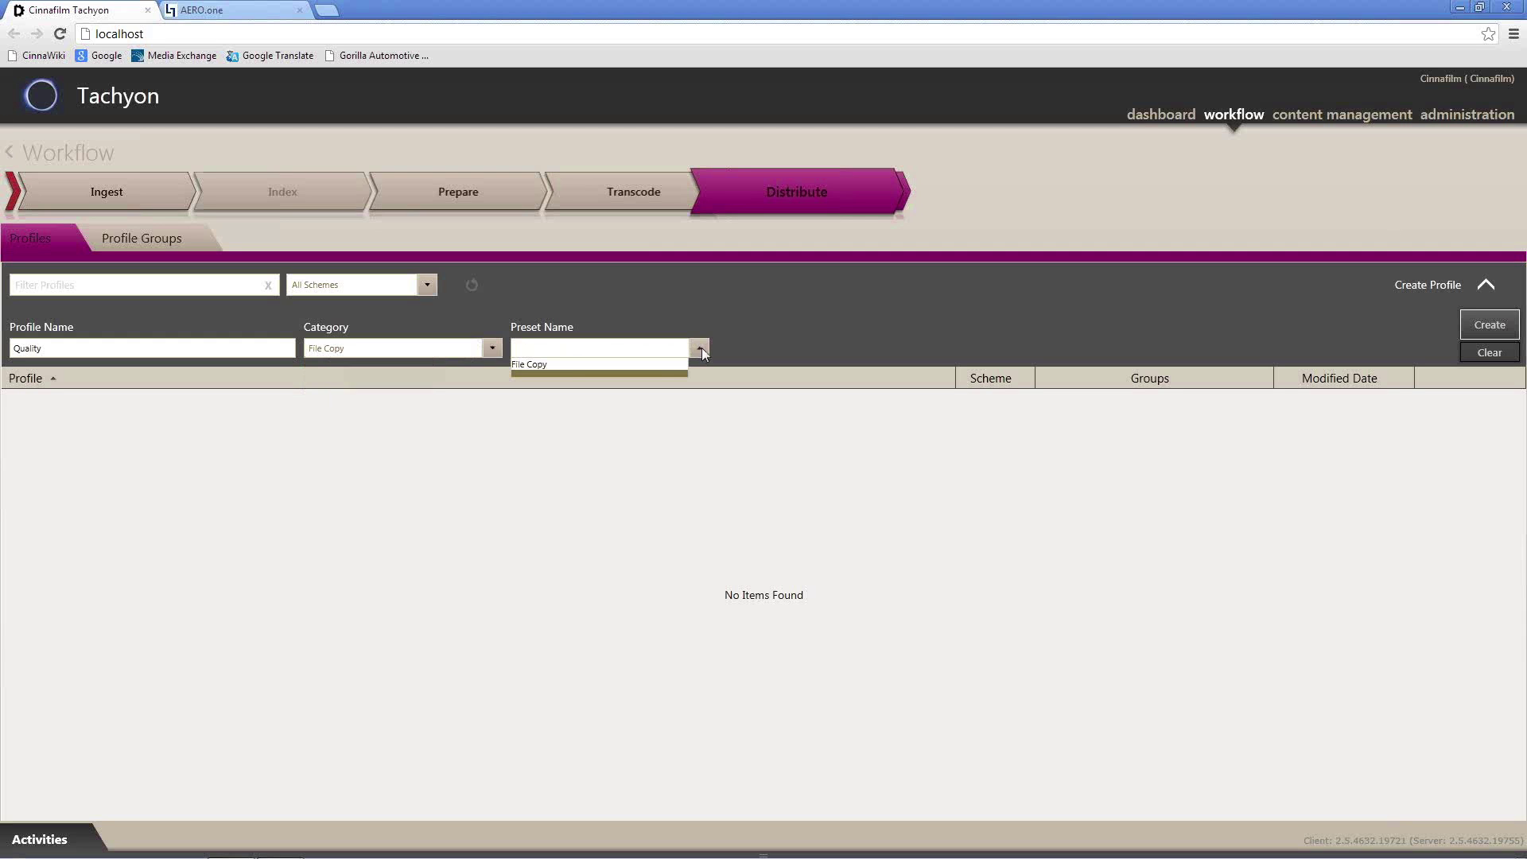
click(530, 364)
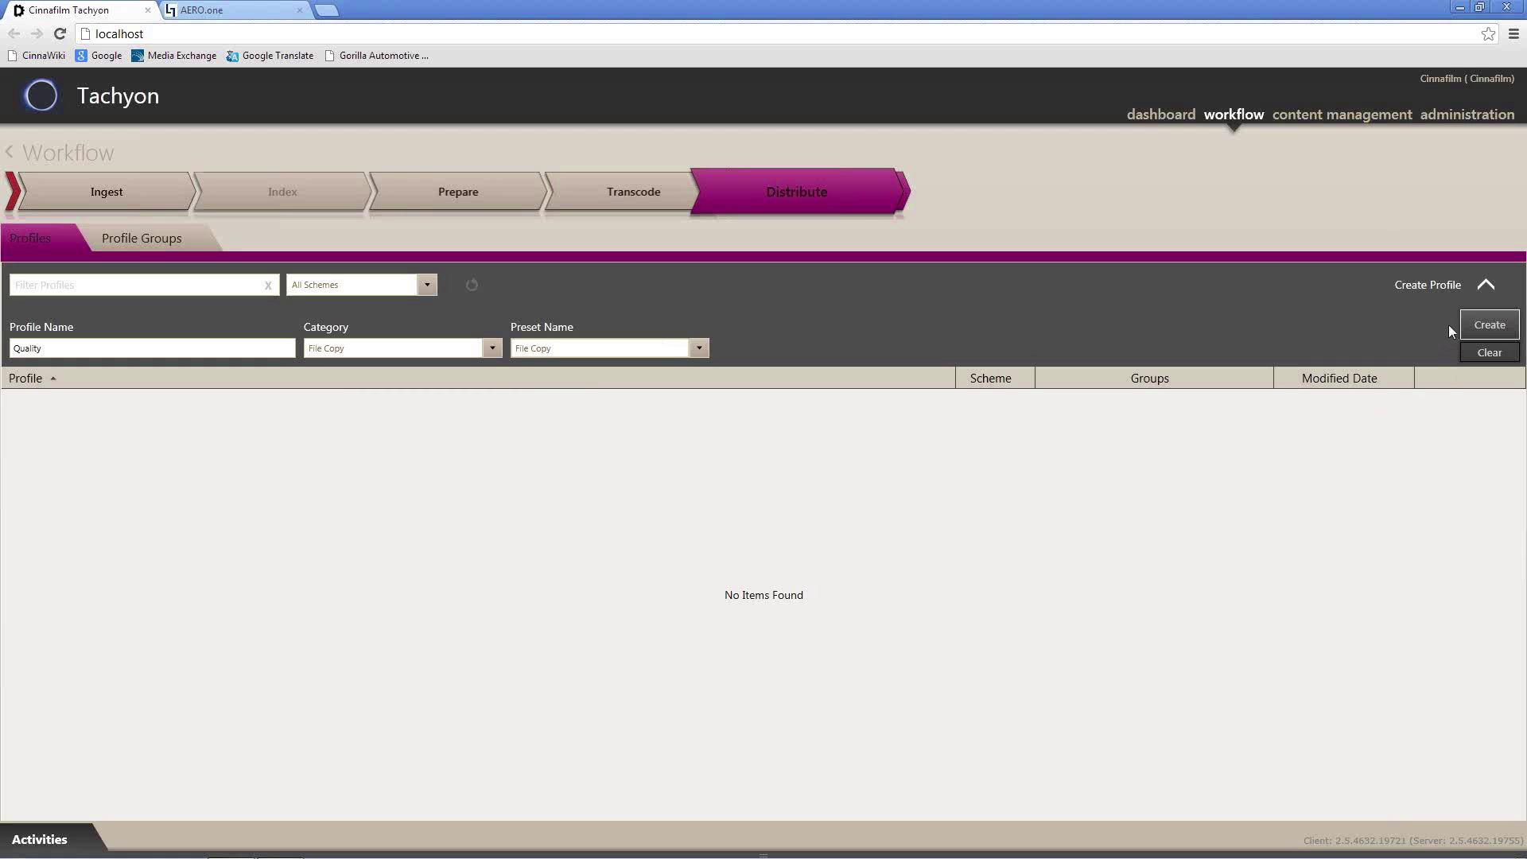
click(1487, 324)
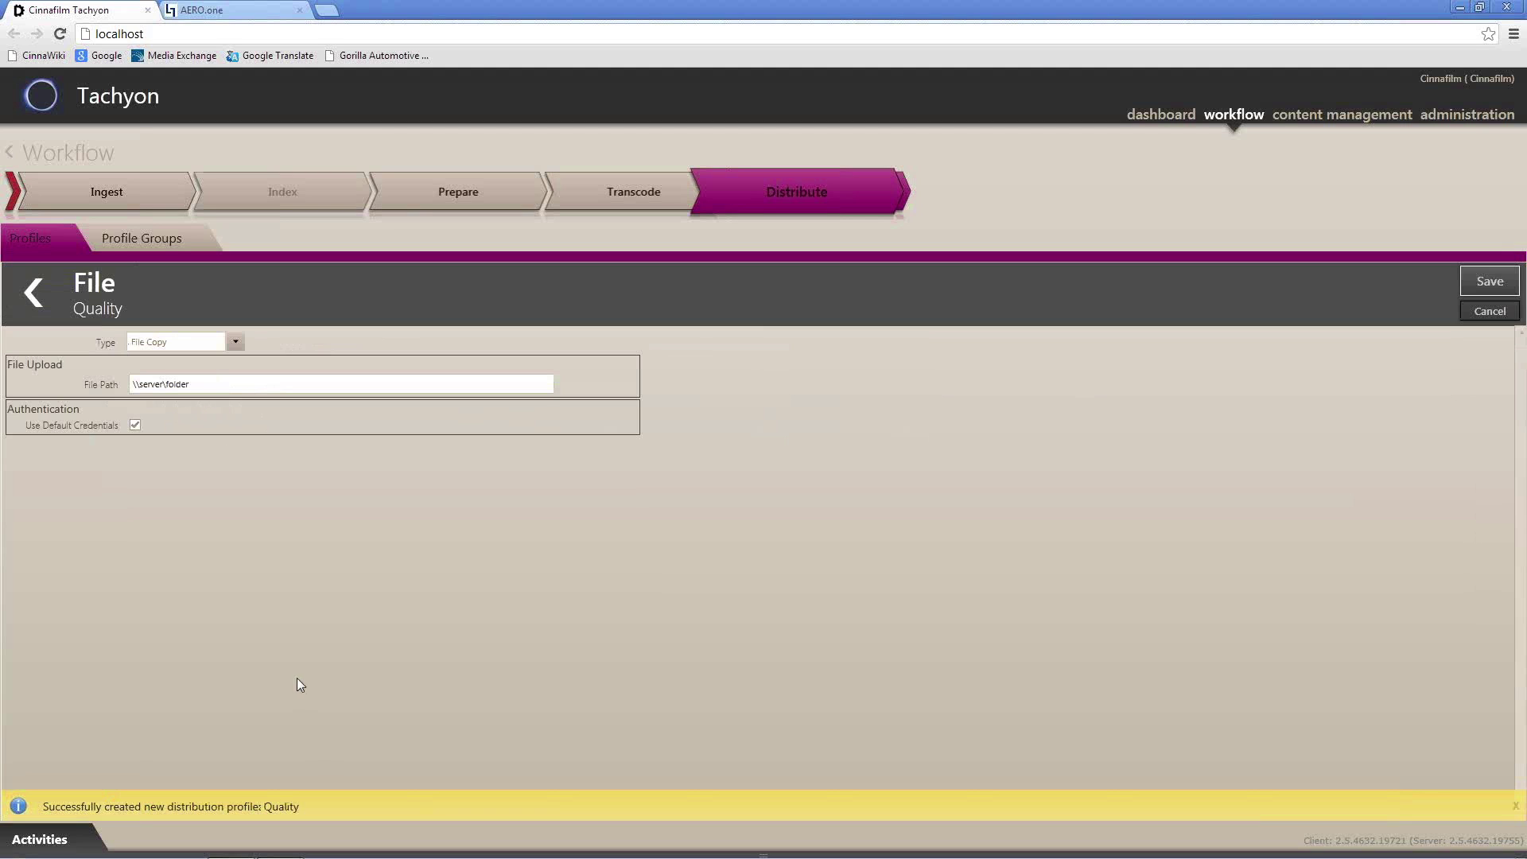
Step: Switch to Windows Explorer and open the Outgoing Files folder inside Storage on the FrameStore (D:) drive
mouse_move(92, 855)
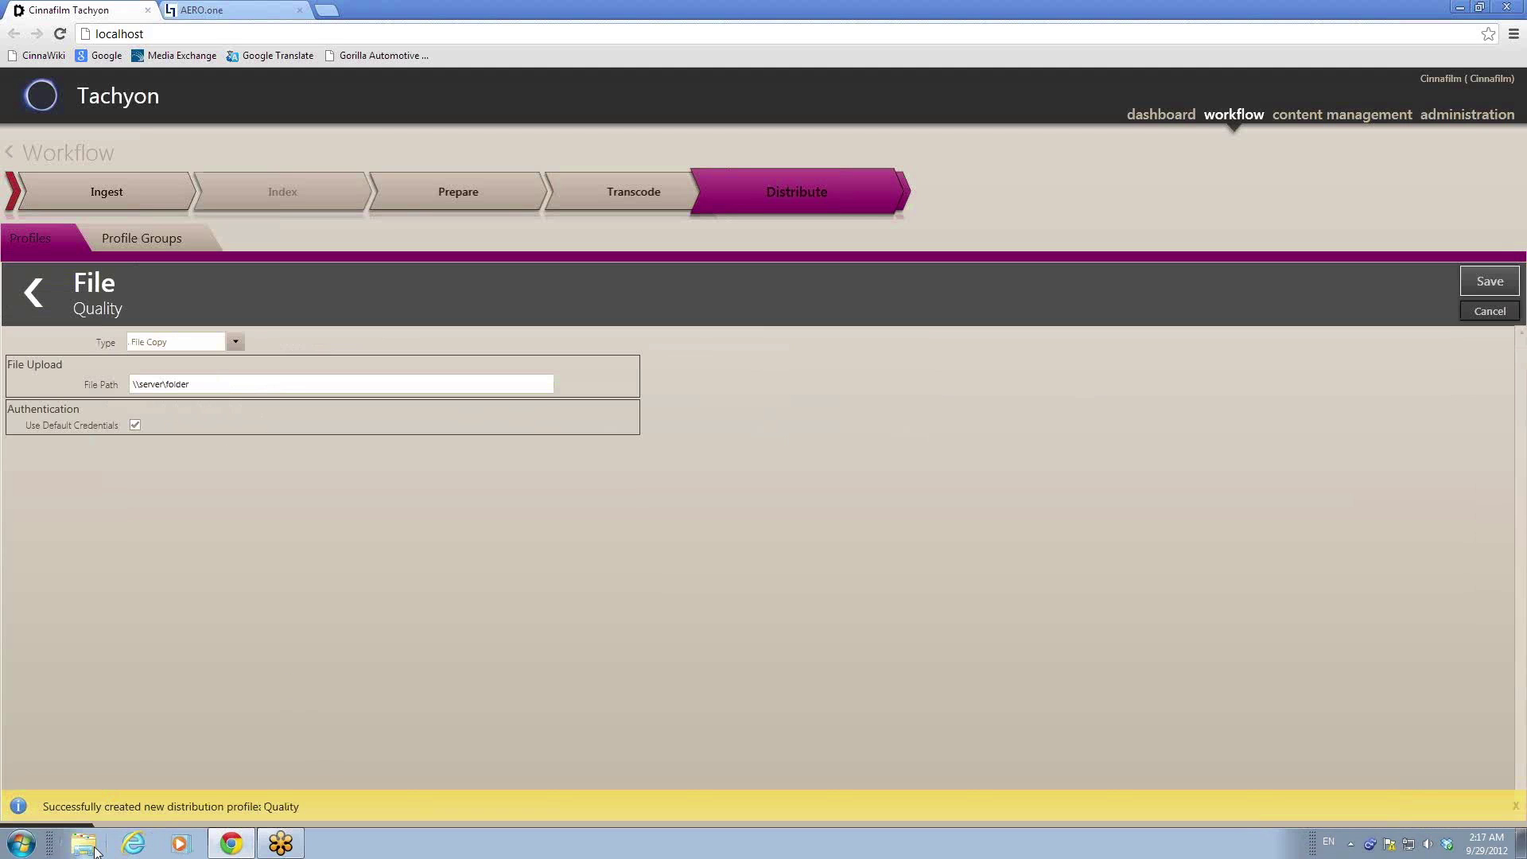
click(1459, 10)
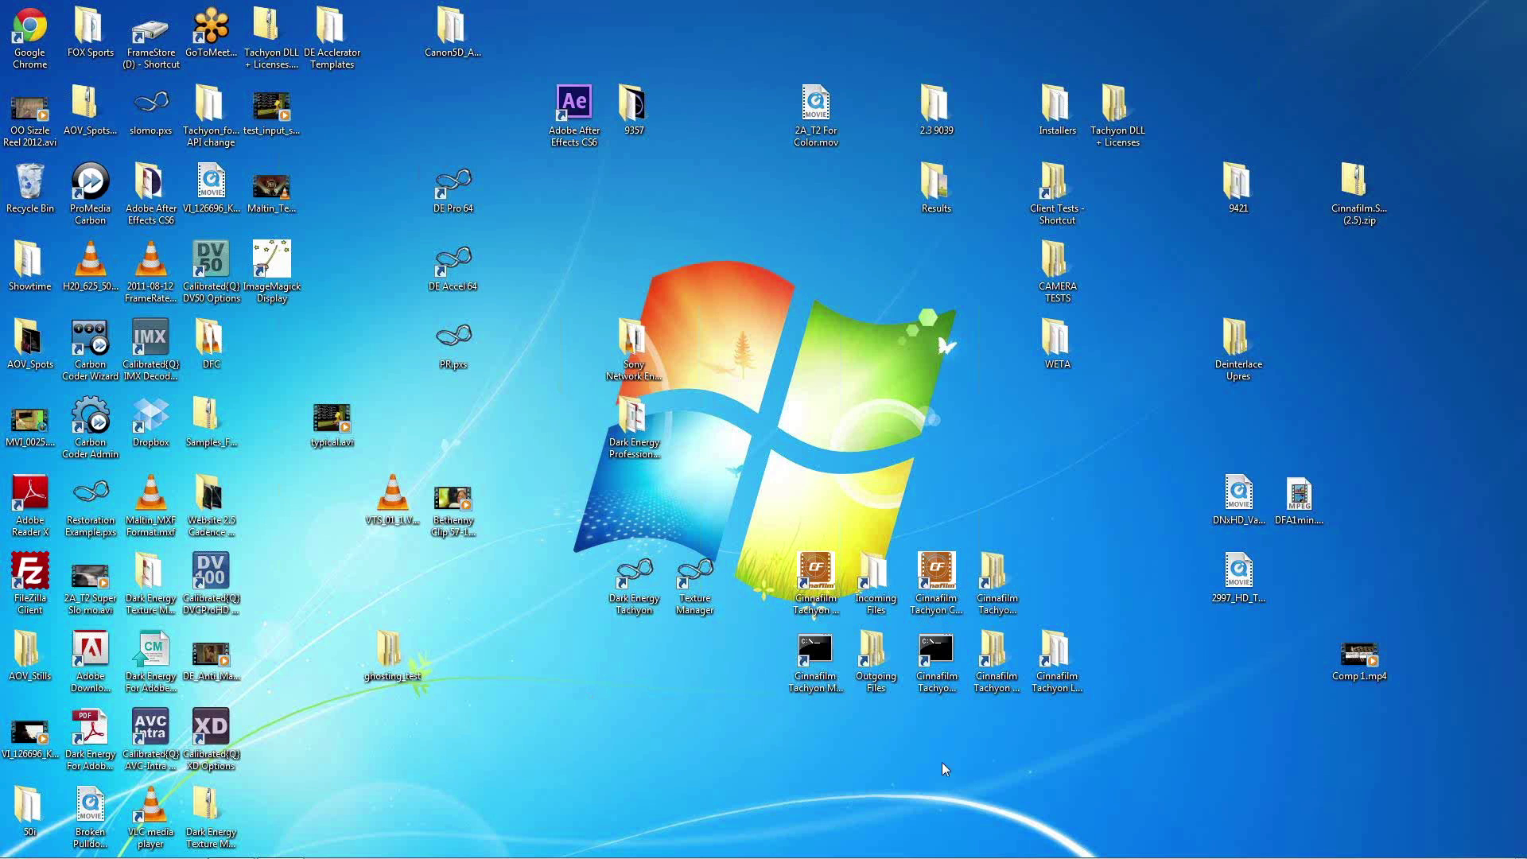
click(866, 651)
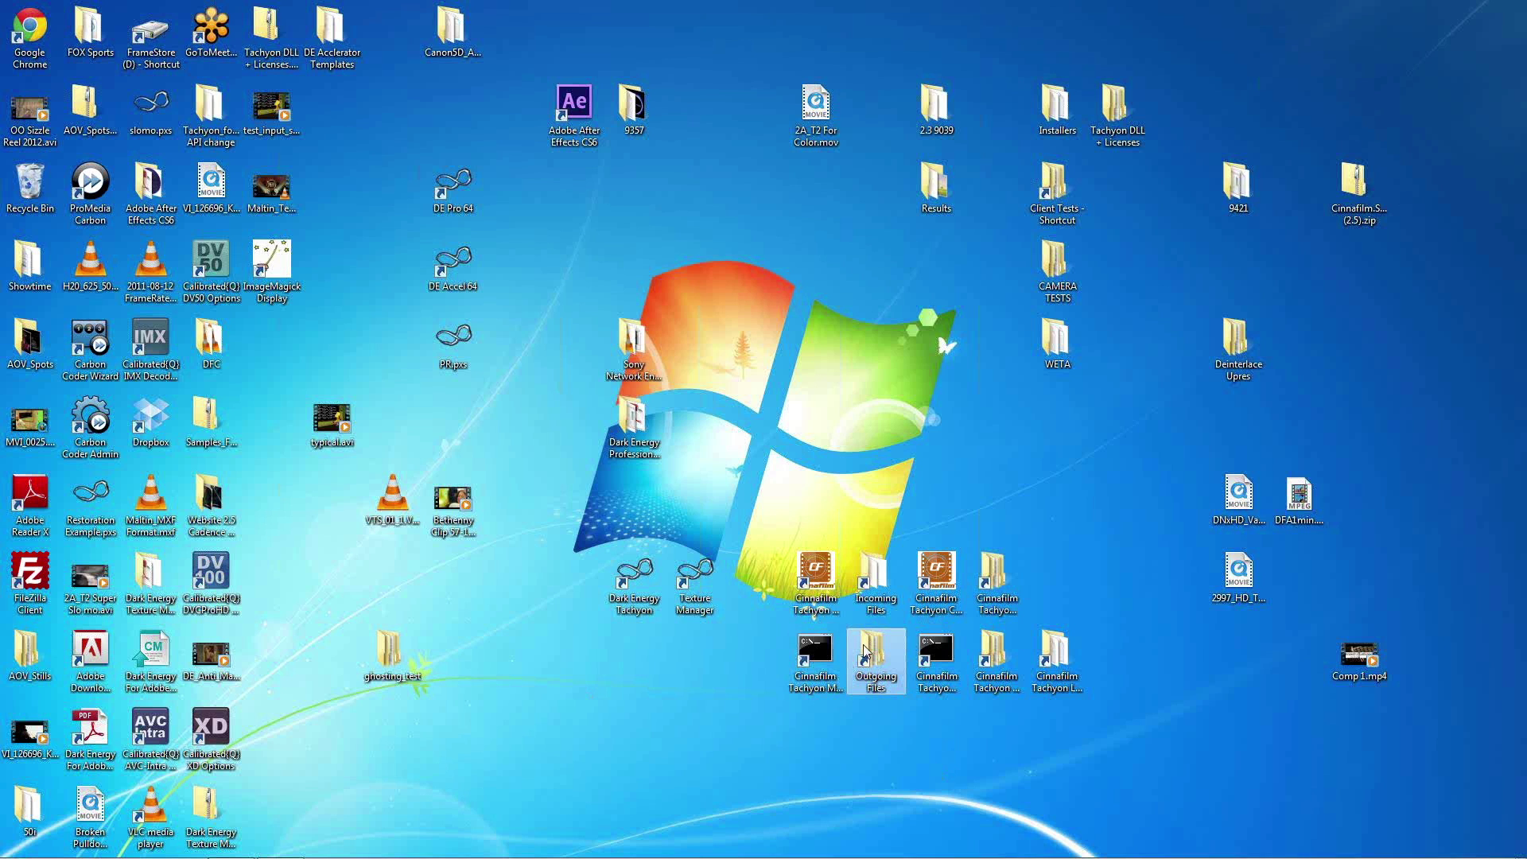
double_click(866, 650)
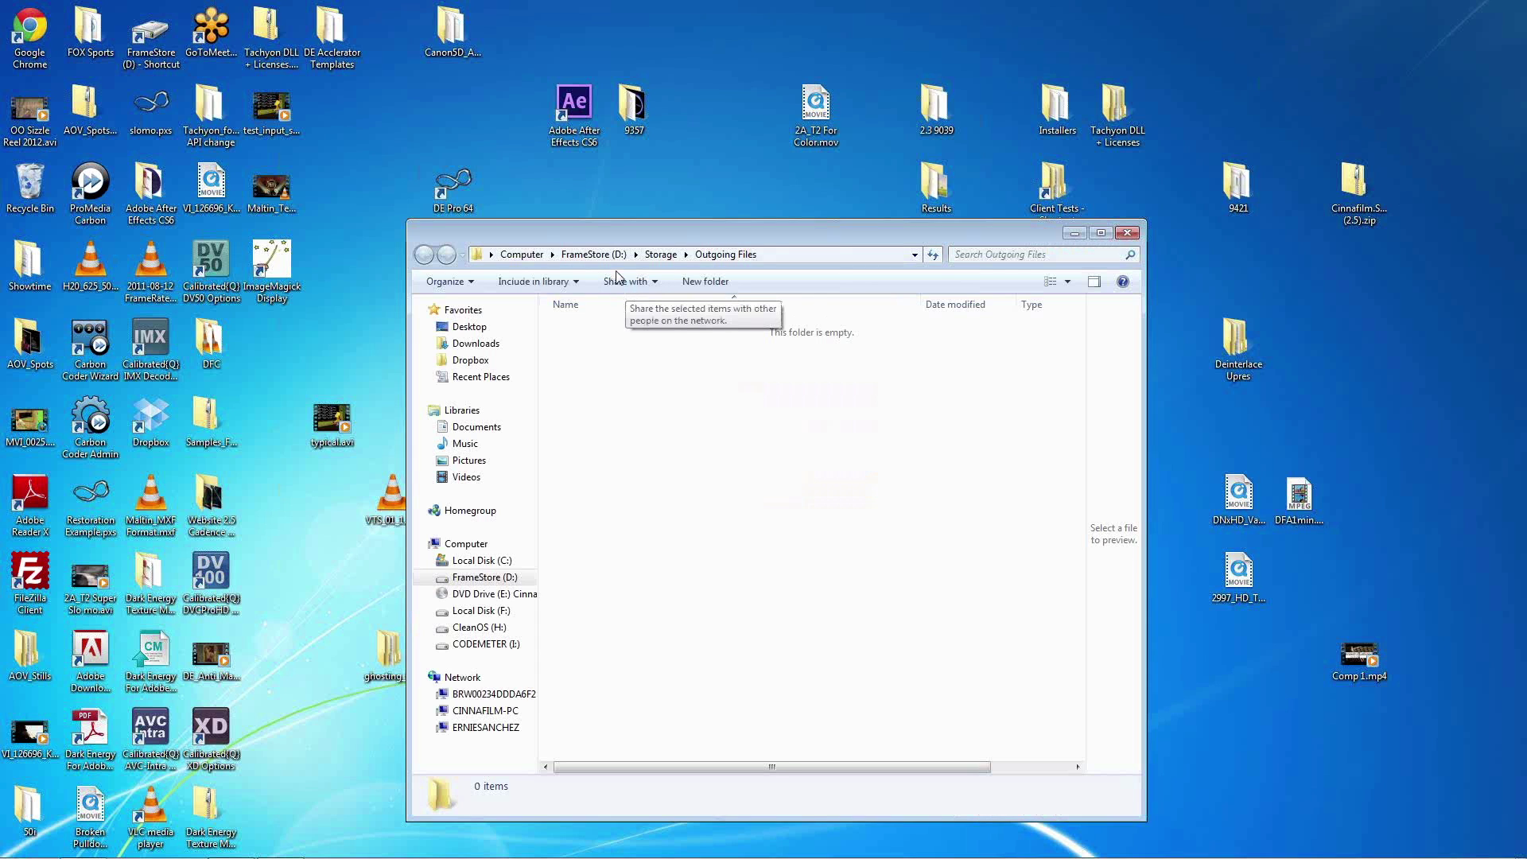
click(660, 255)
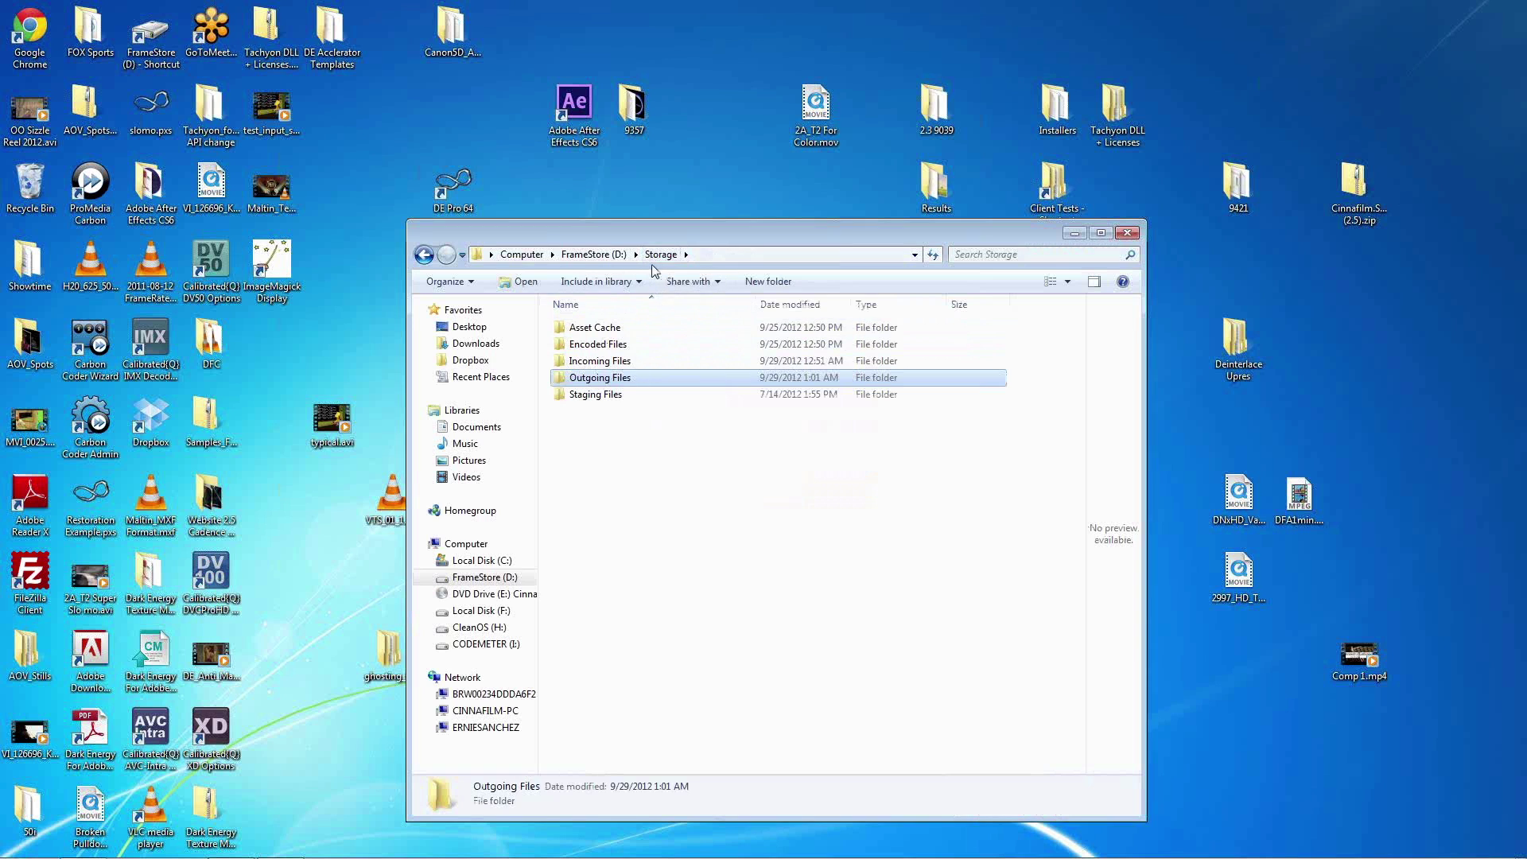
click(593, 254)
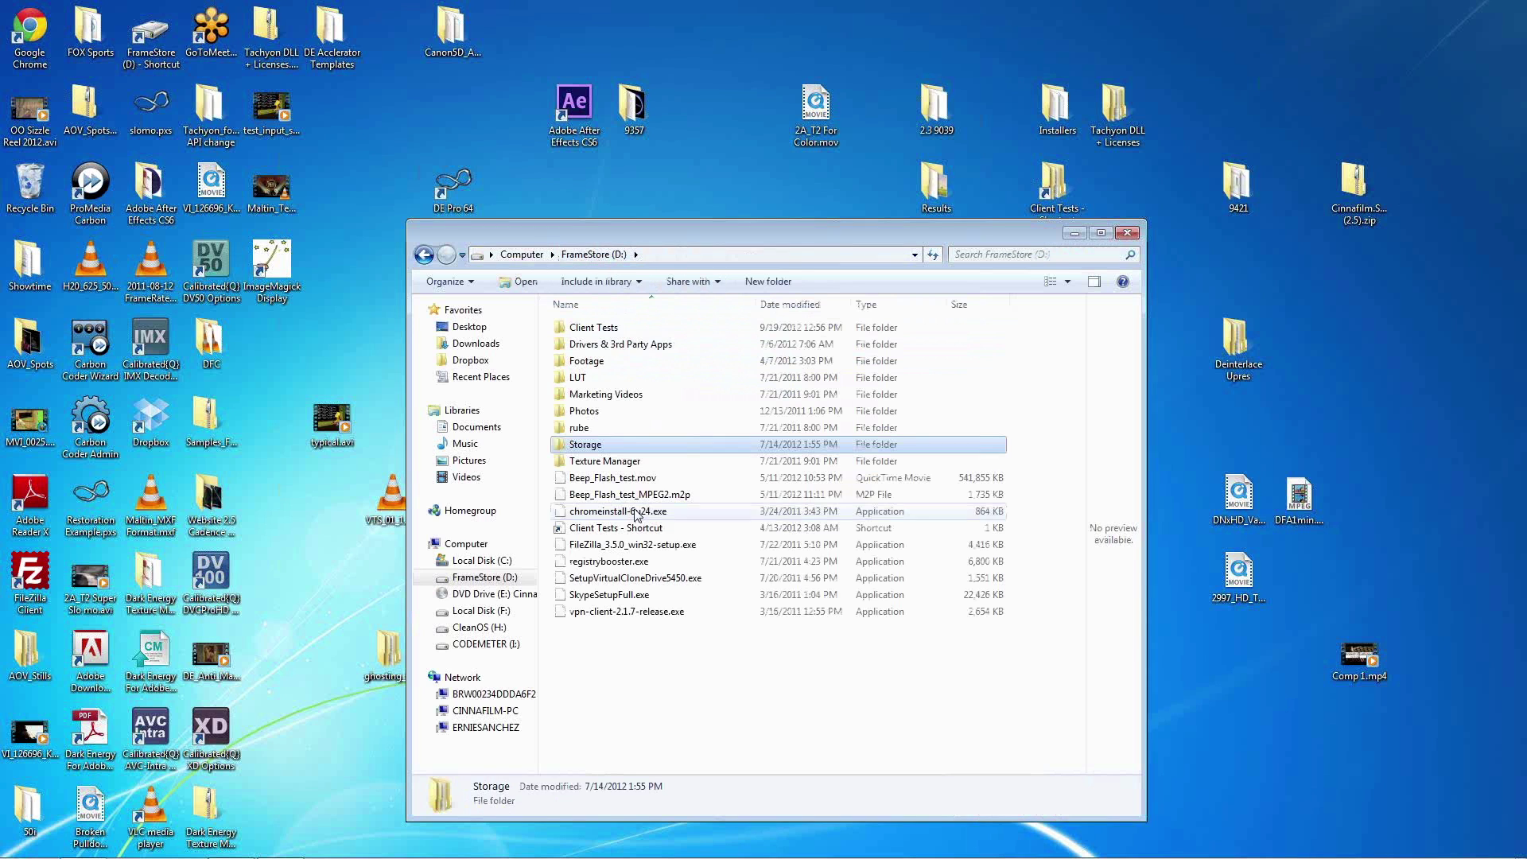
click(581, 443)
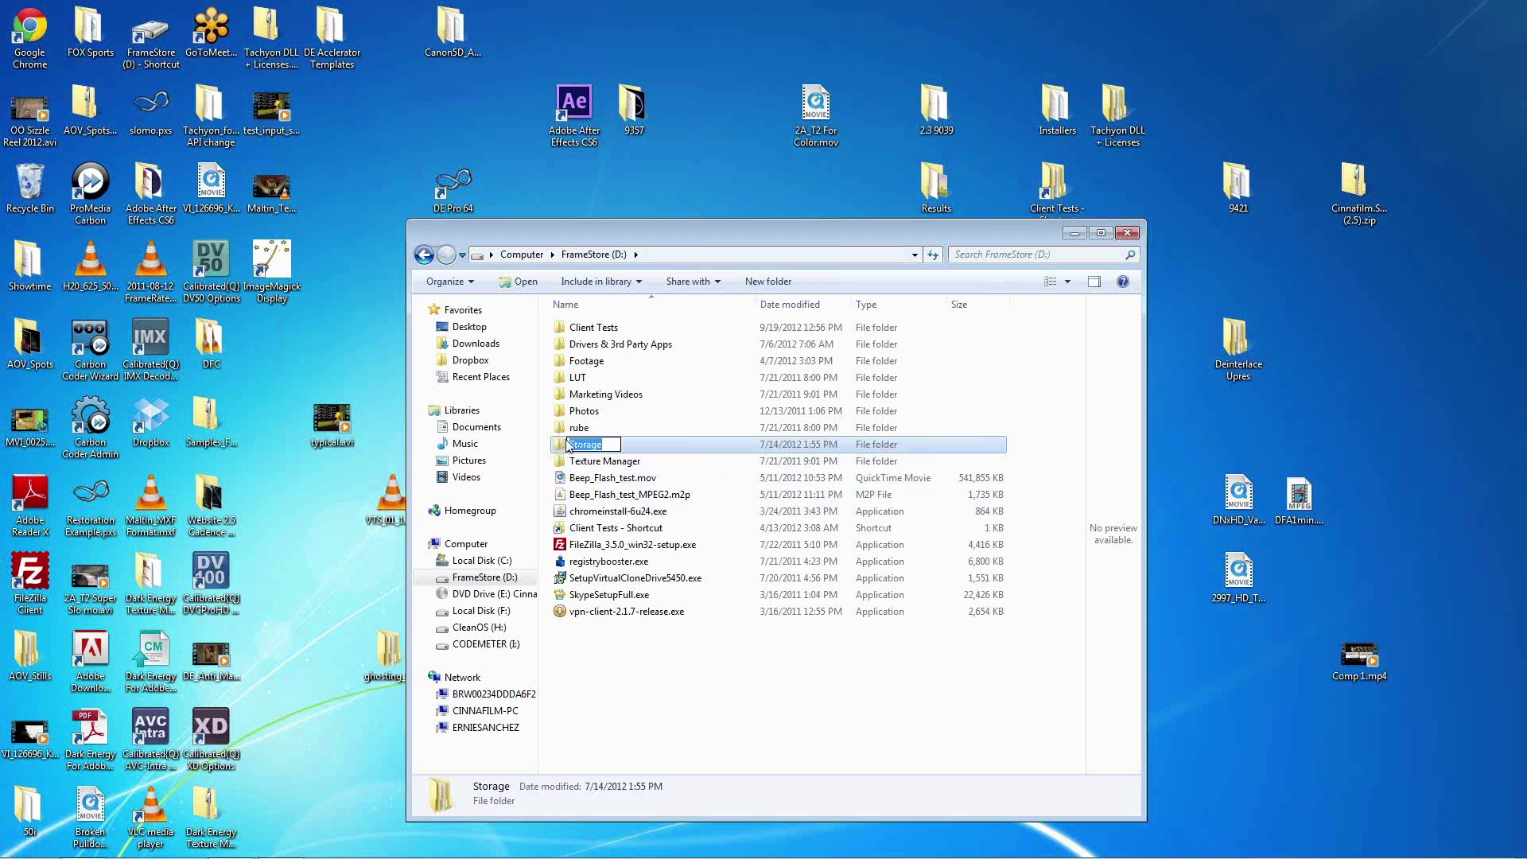
double_click(561, 444)
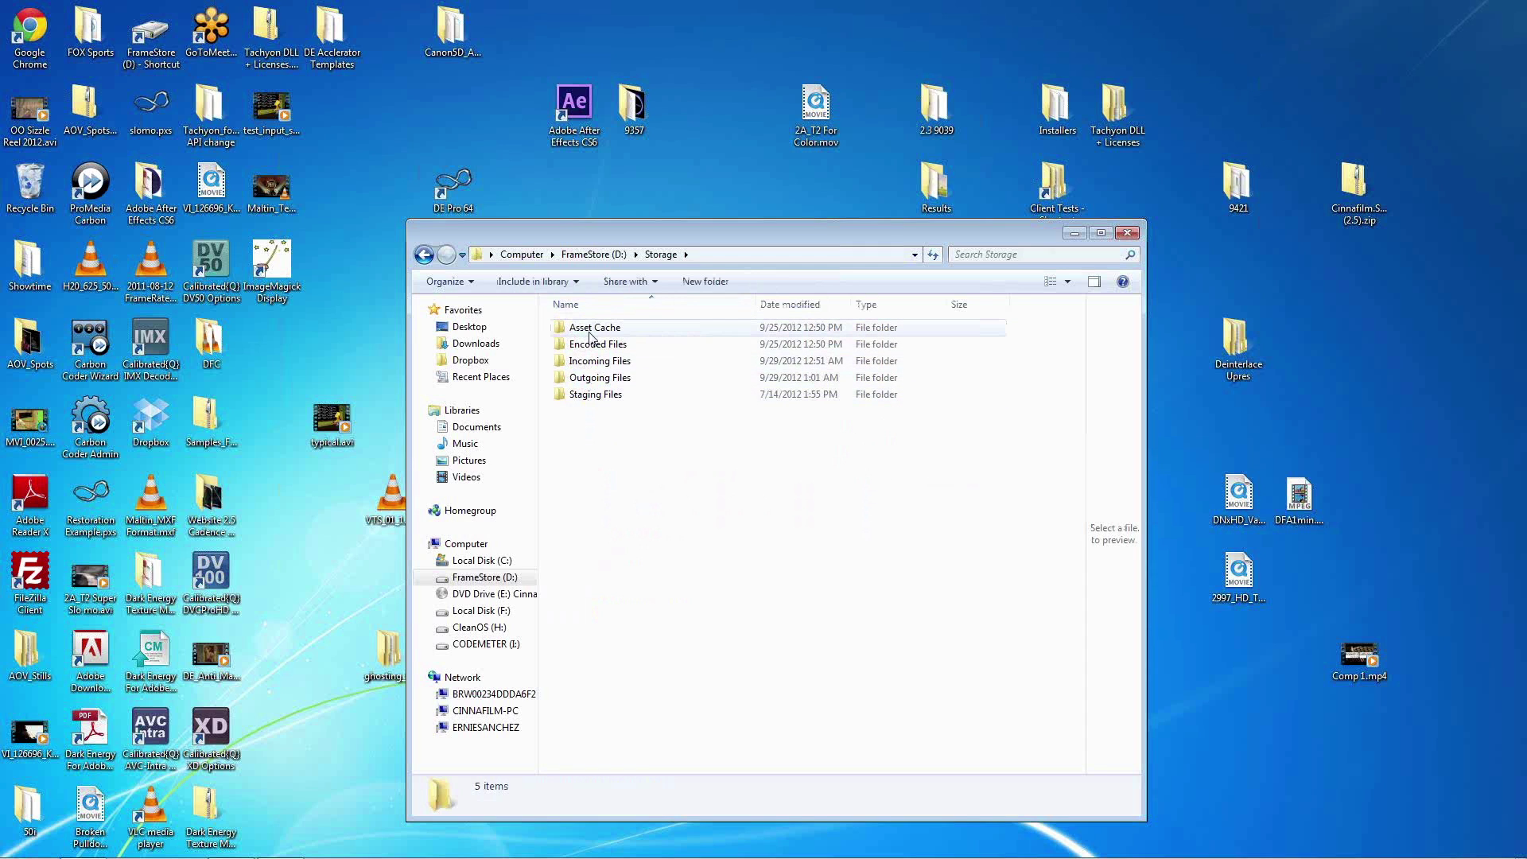
double_click(598, 378)
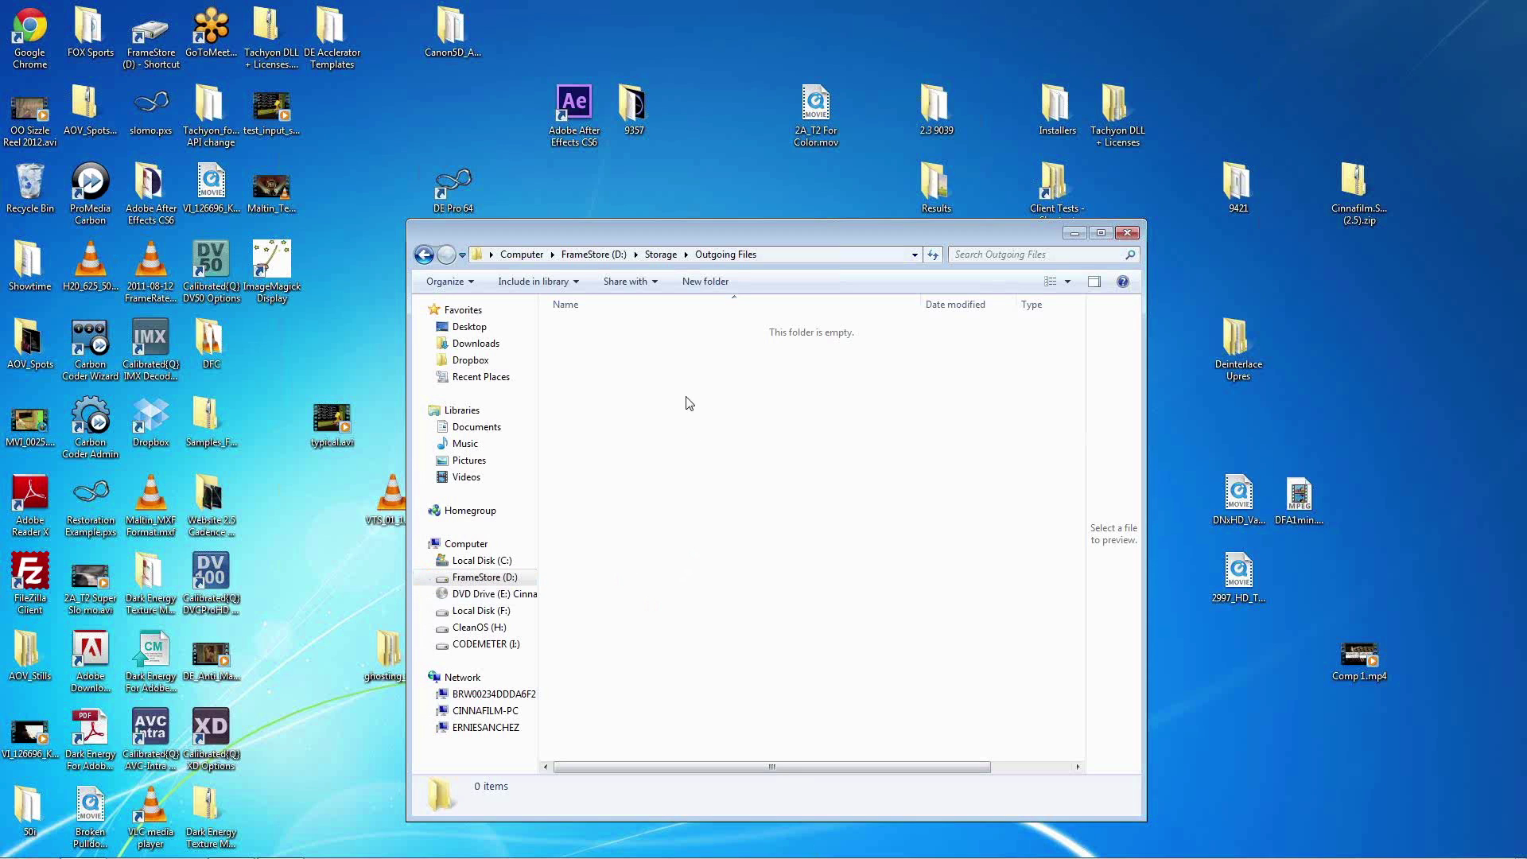
Step: Create a new folder named Quality inside Outgoing Files
click(706, 282)
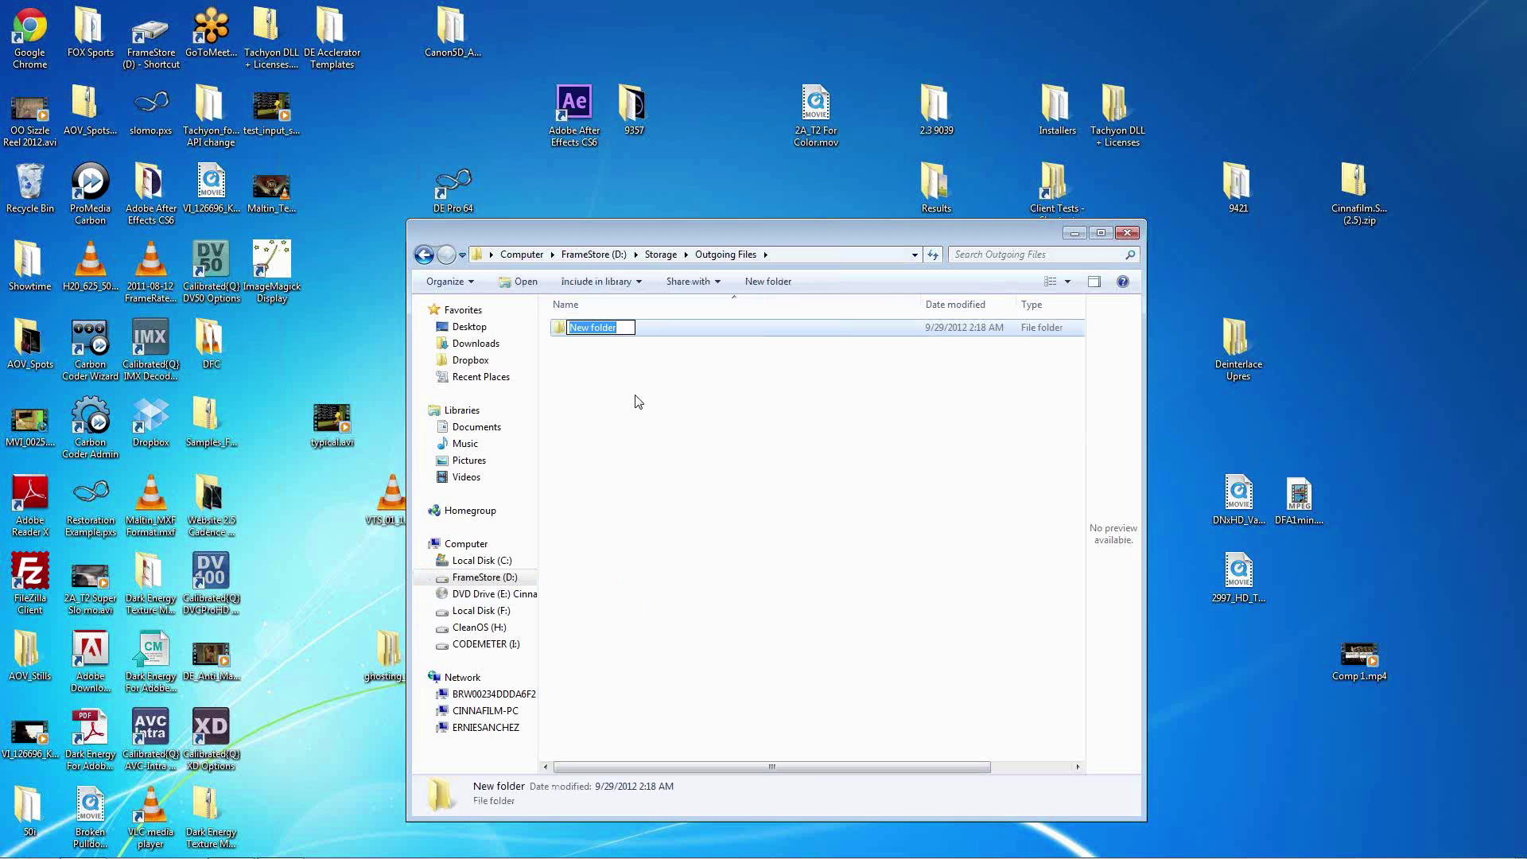
text(Quality)
key(Return)
click(635, 400)
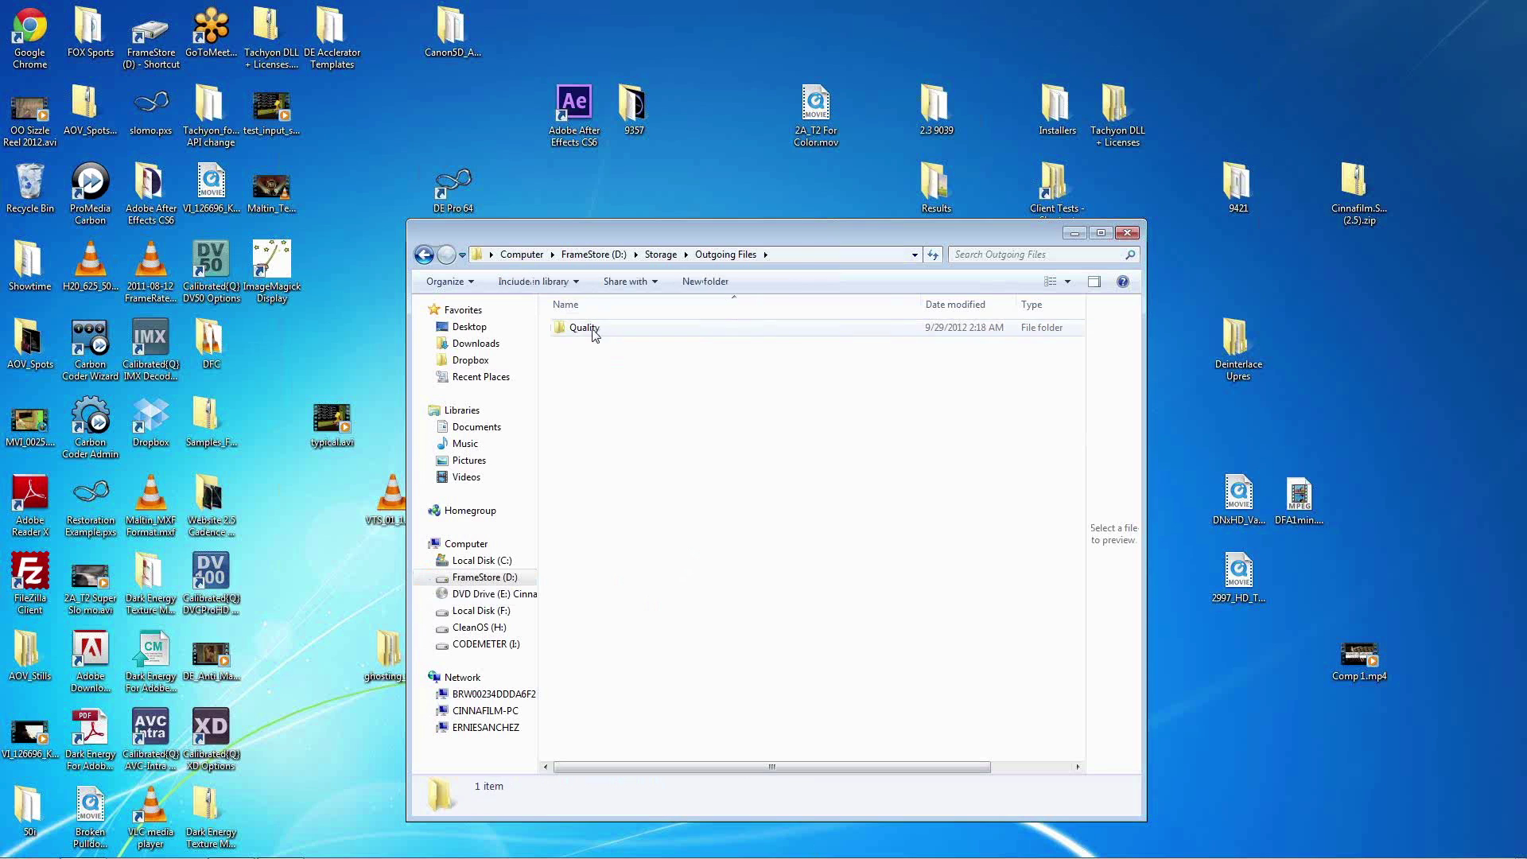
Step: Open the Quality folder and copy its full path
double_click(592, 334)
click(828, 252)
key(ctrl+c)
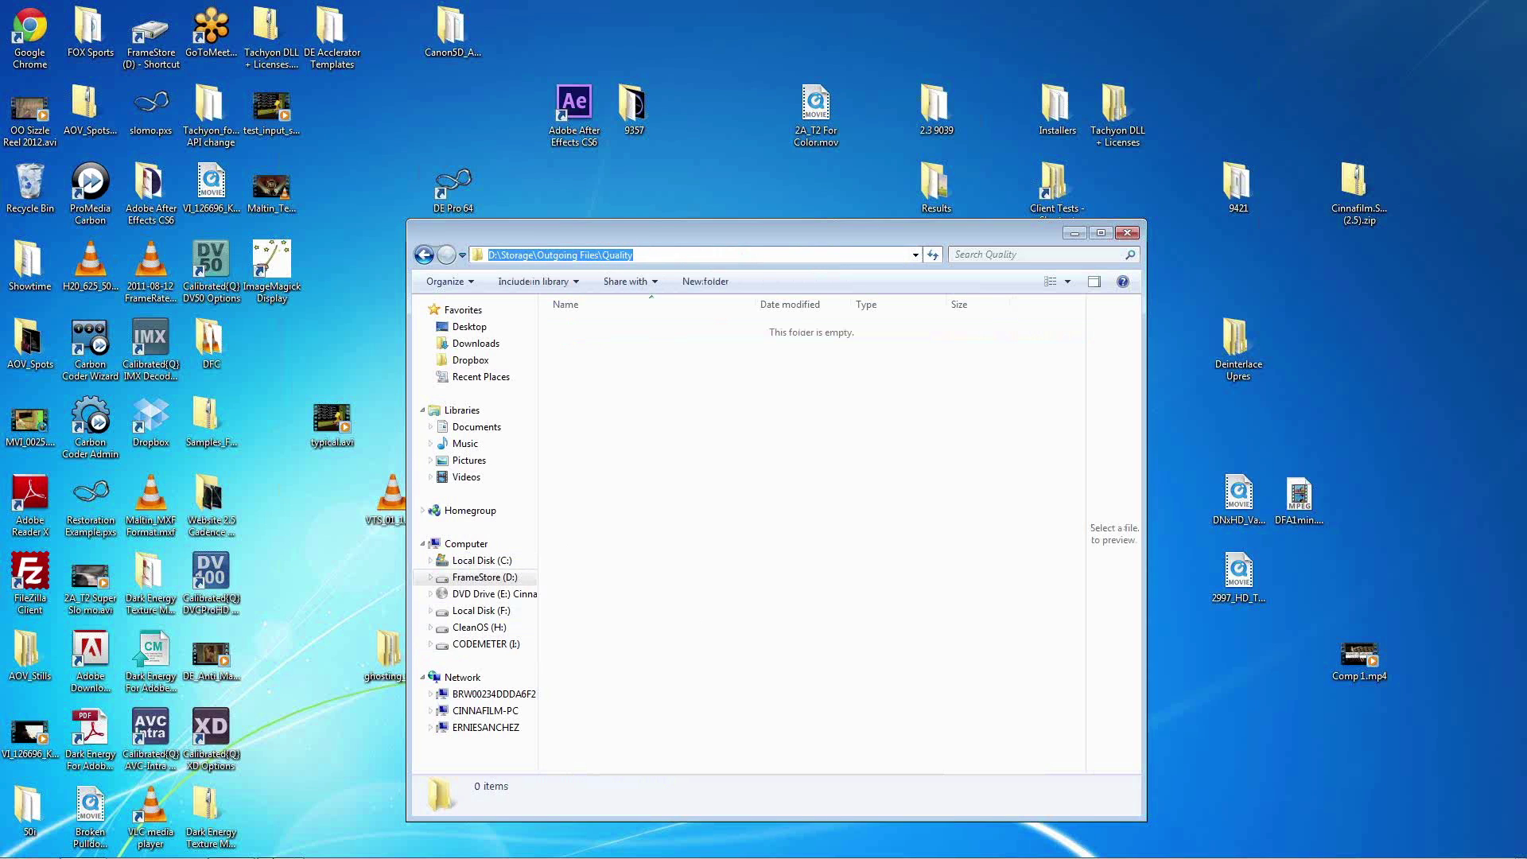
Step: Switch back to Tachyon, replace the Quality profile's file path with D:\Storage\Outgoing Files\Quality, and save the profile
click(251, 855)
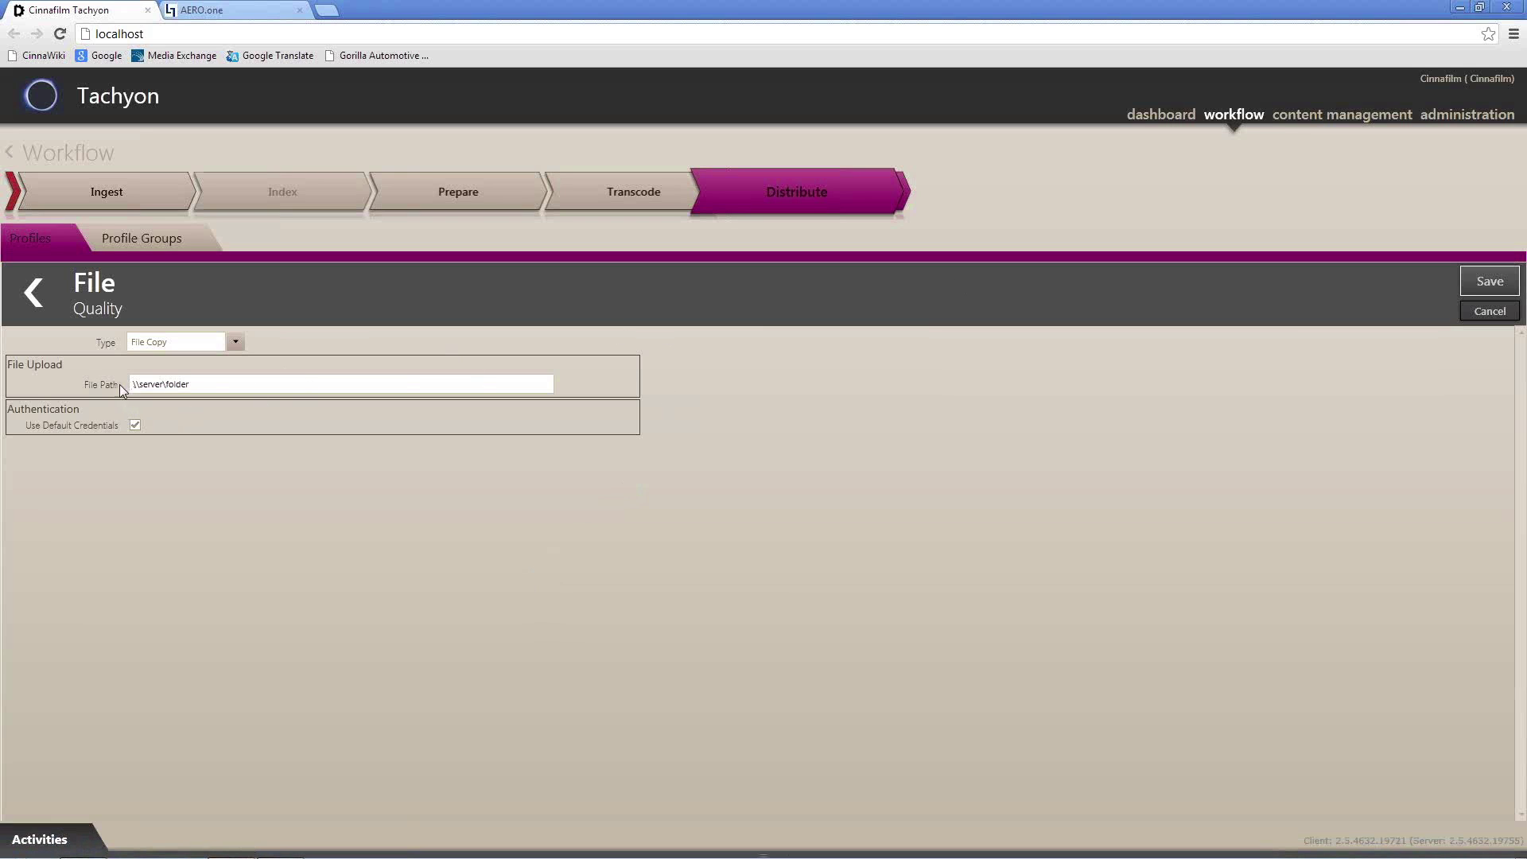
drag(208, 386, 68, 388)
key(ctrl+v)
click(1493, 284)
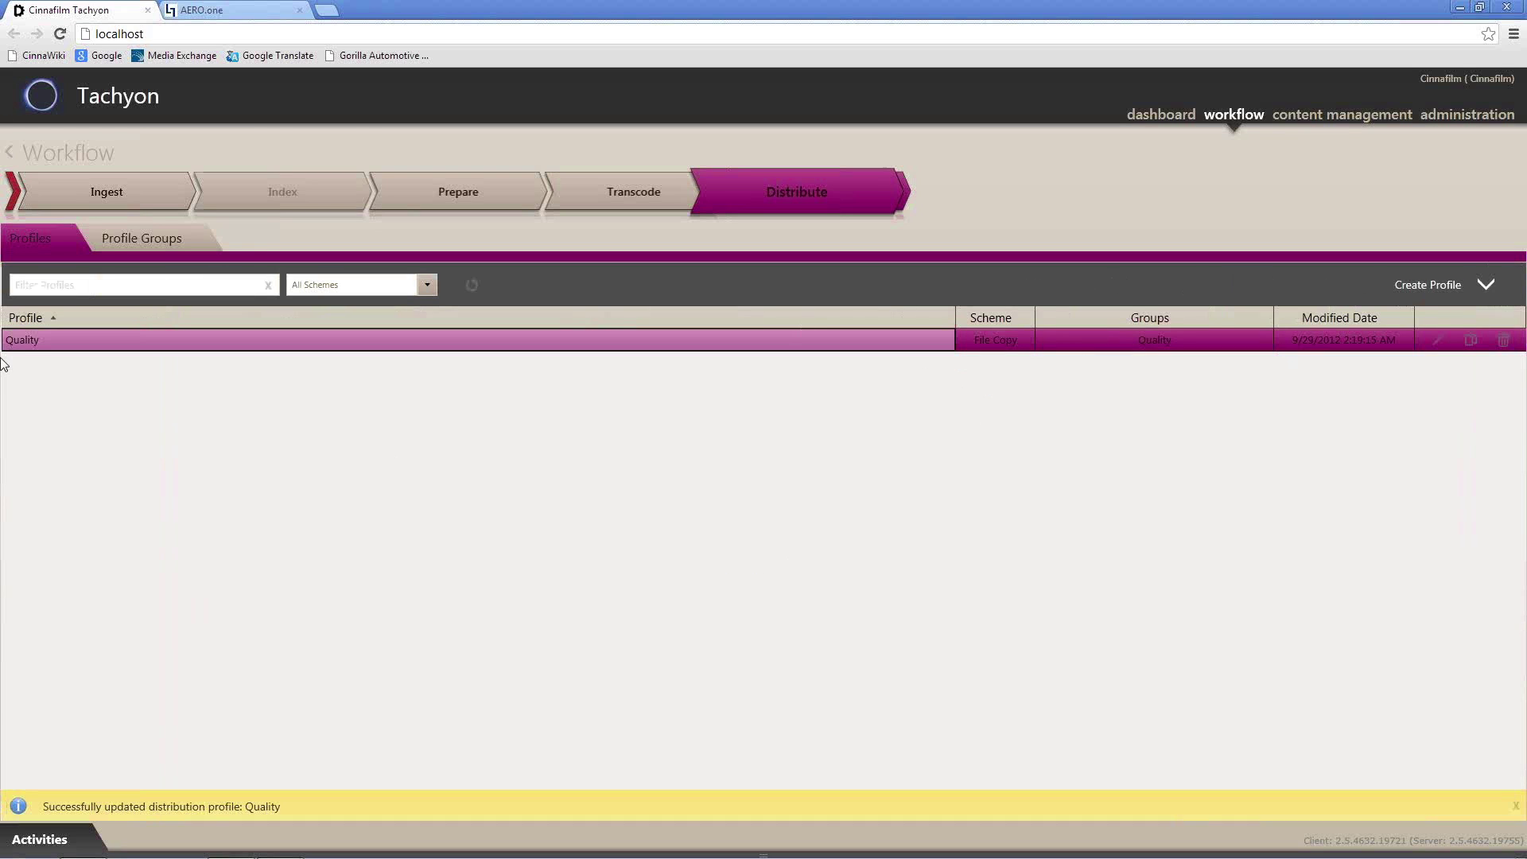
Step: Start another distribution profile and name it Client A
click(1398, 284)
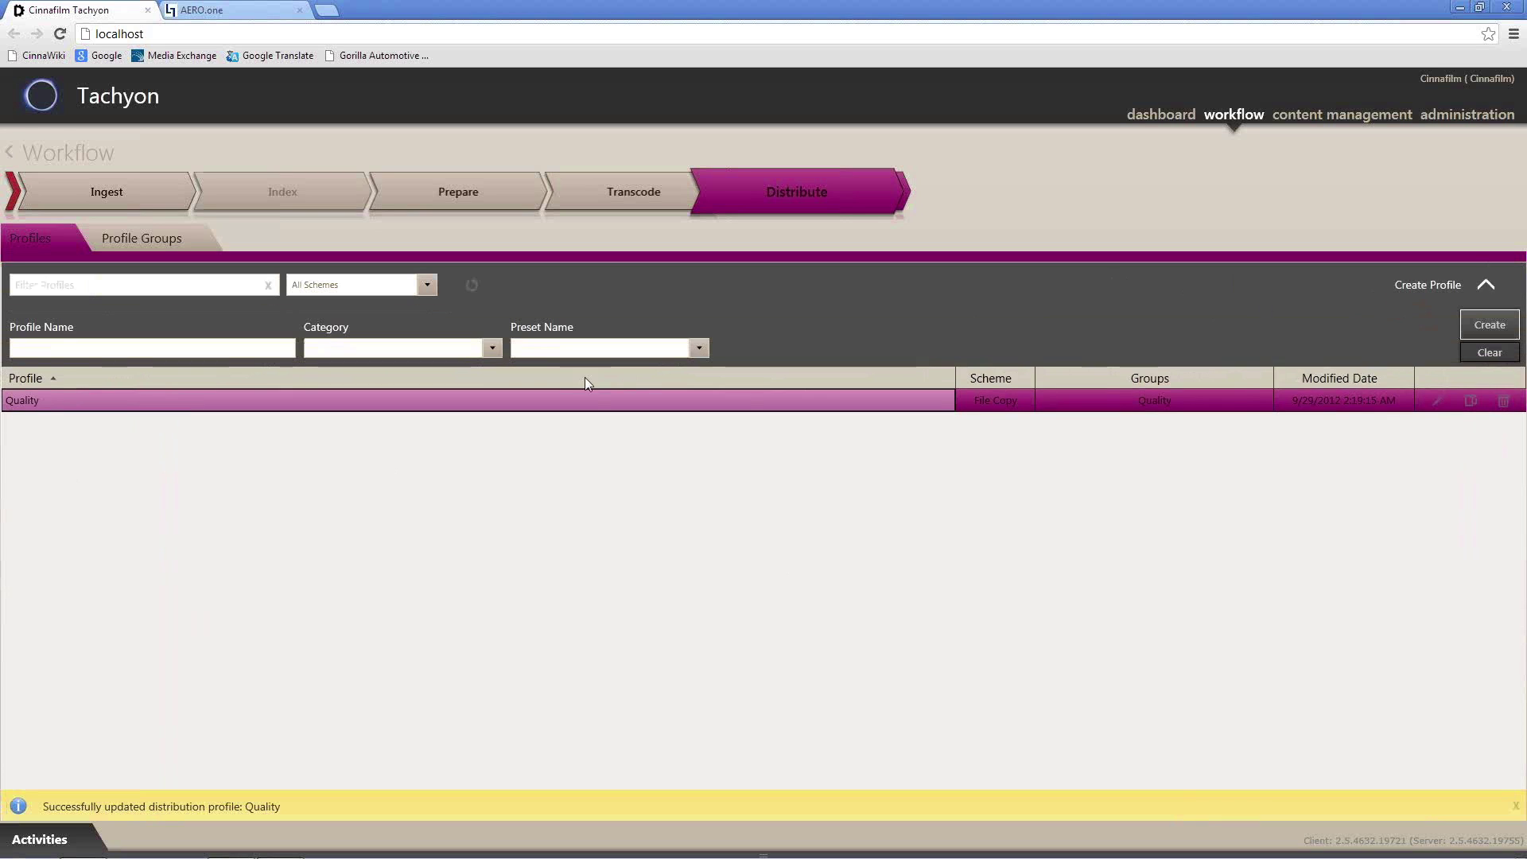
click(66, 345)
text(CLient)
key(BackSpace)
key(BackSpace)
key(BackSpace)
key(BackSpace)
key(BackSpace)
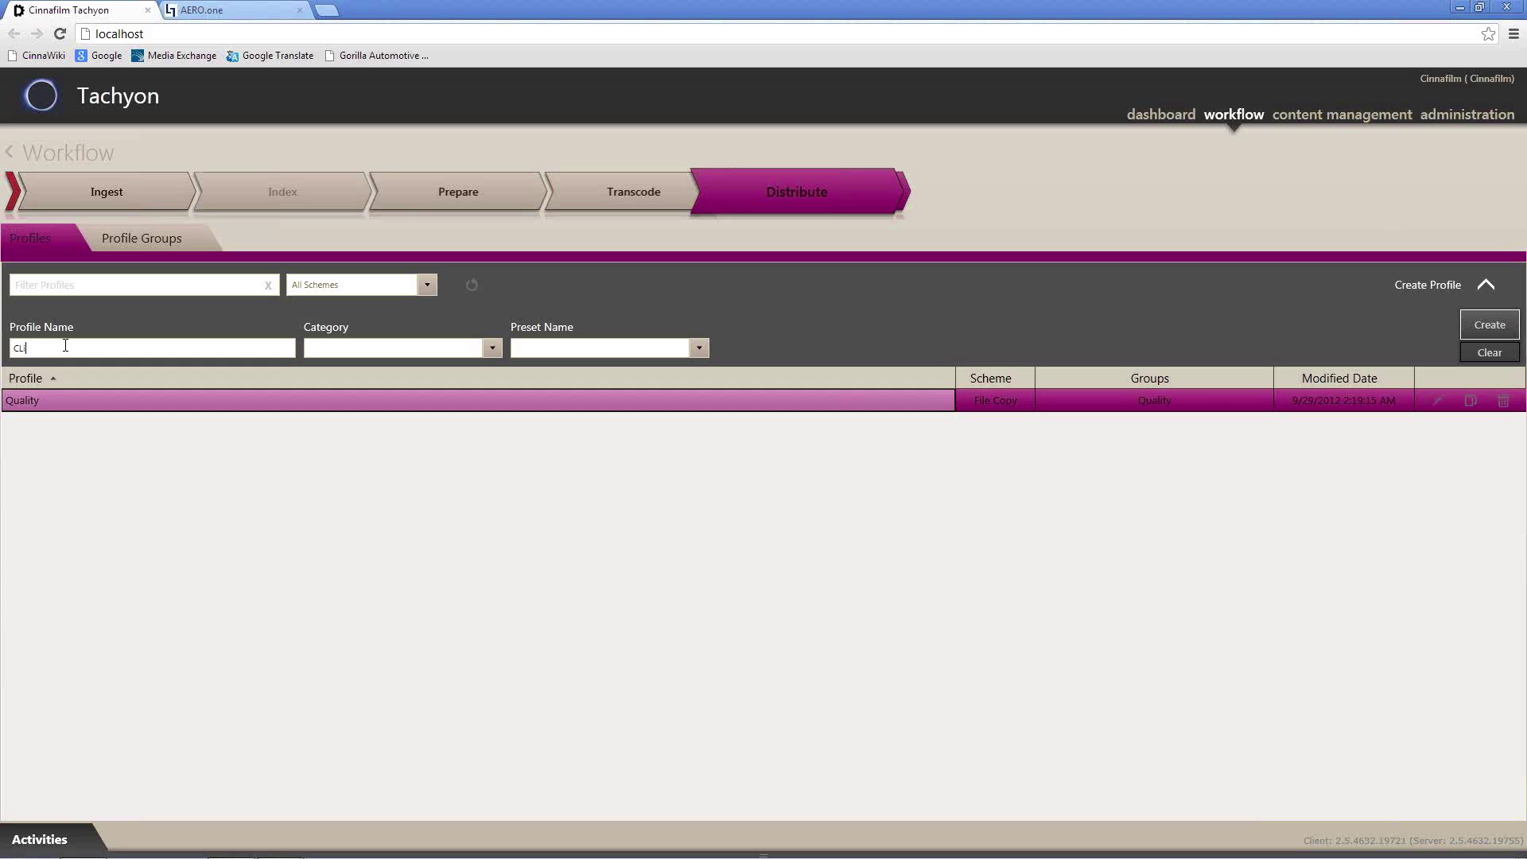
text(lient A)
Step: Create the Client A profile with the FTP (Basic Authentication) category and its first preset, and save its FTP settings
click(493, 347)
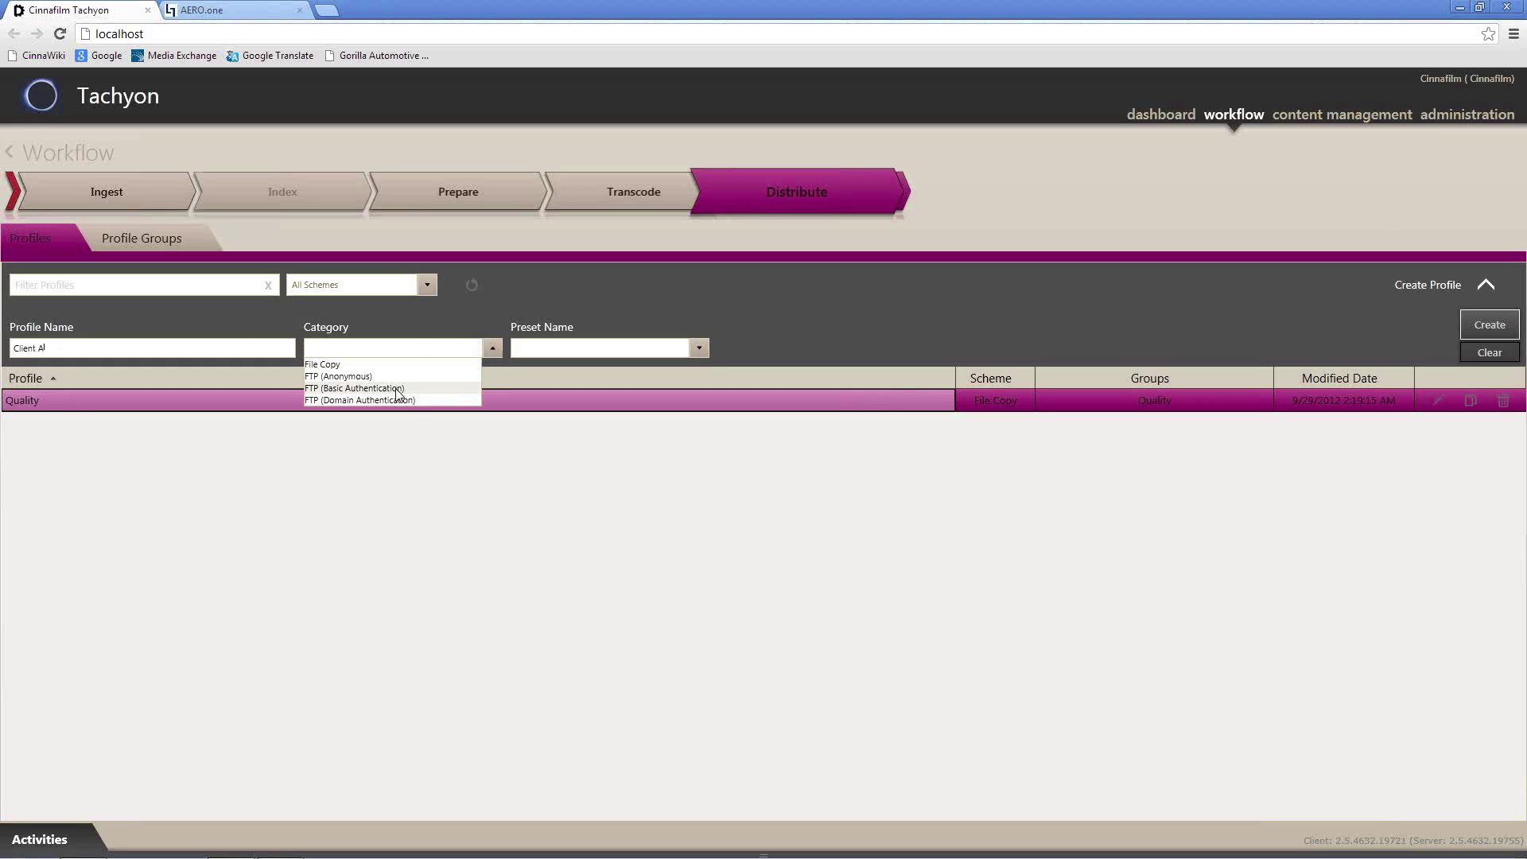
click(329, 388)
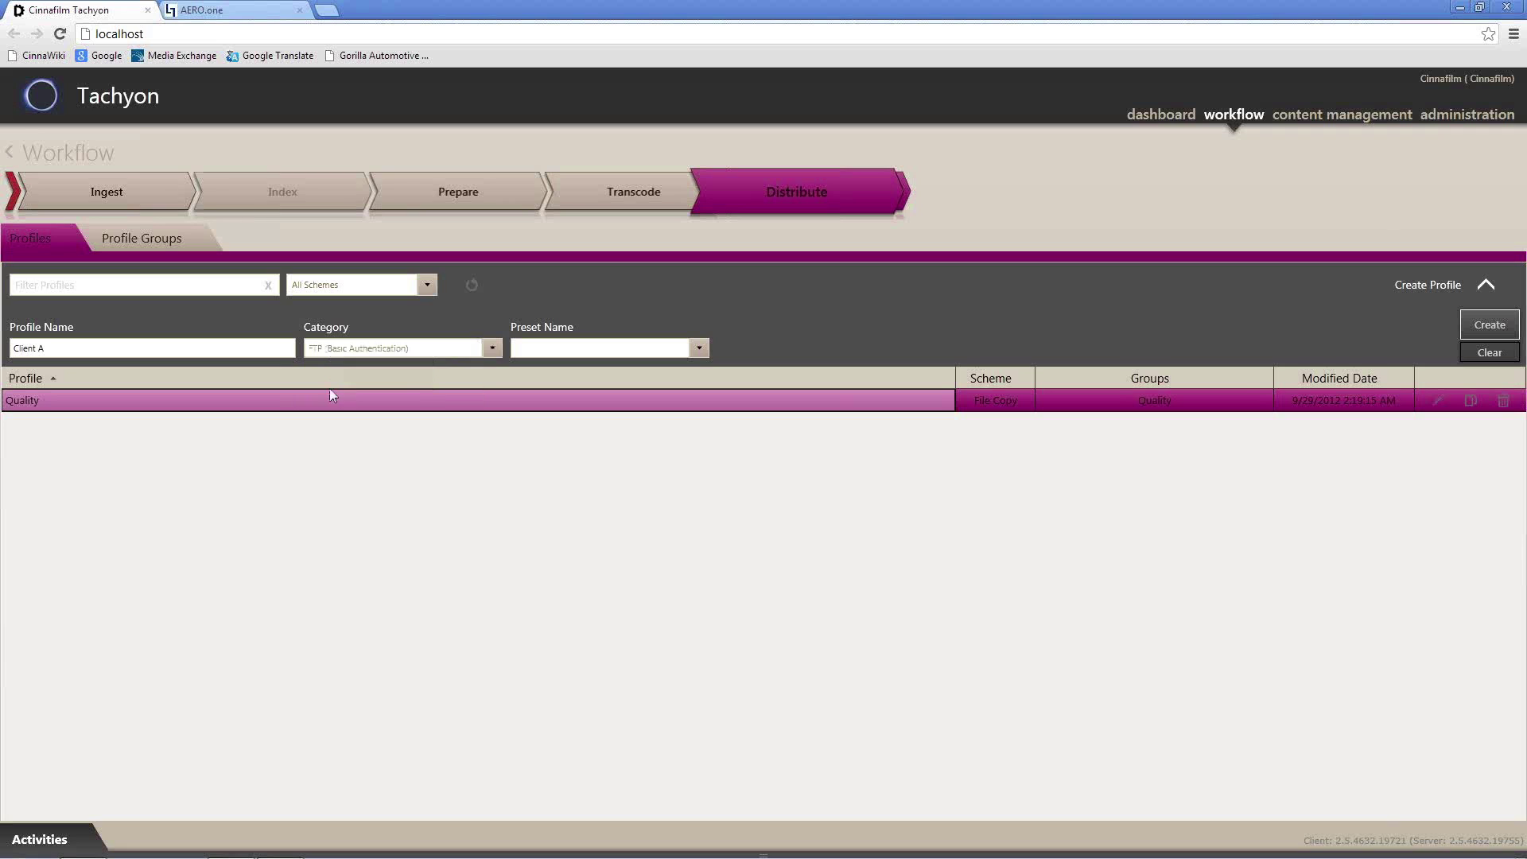
click(699, 347)
click(565, 365)
click(1486, 328)
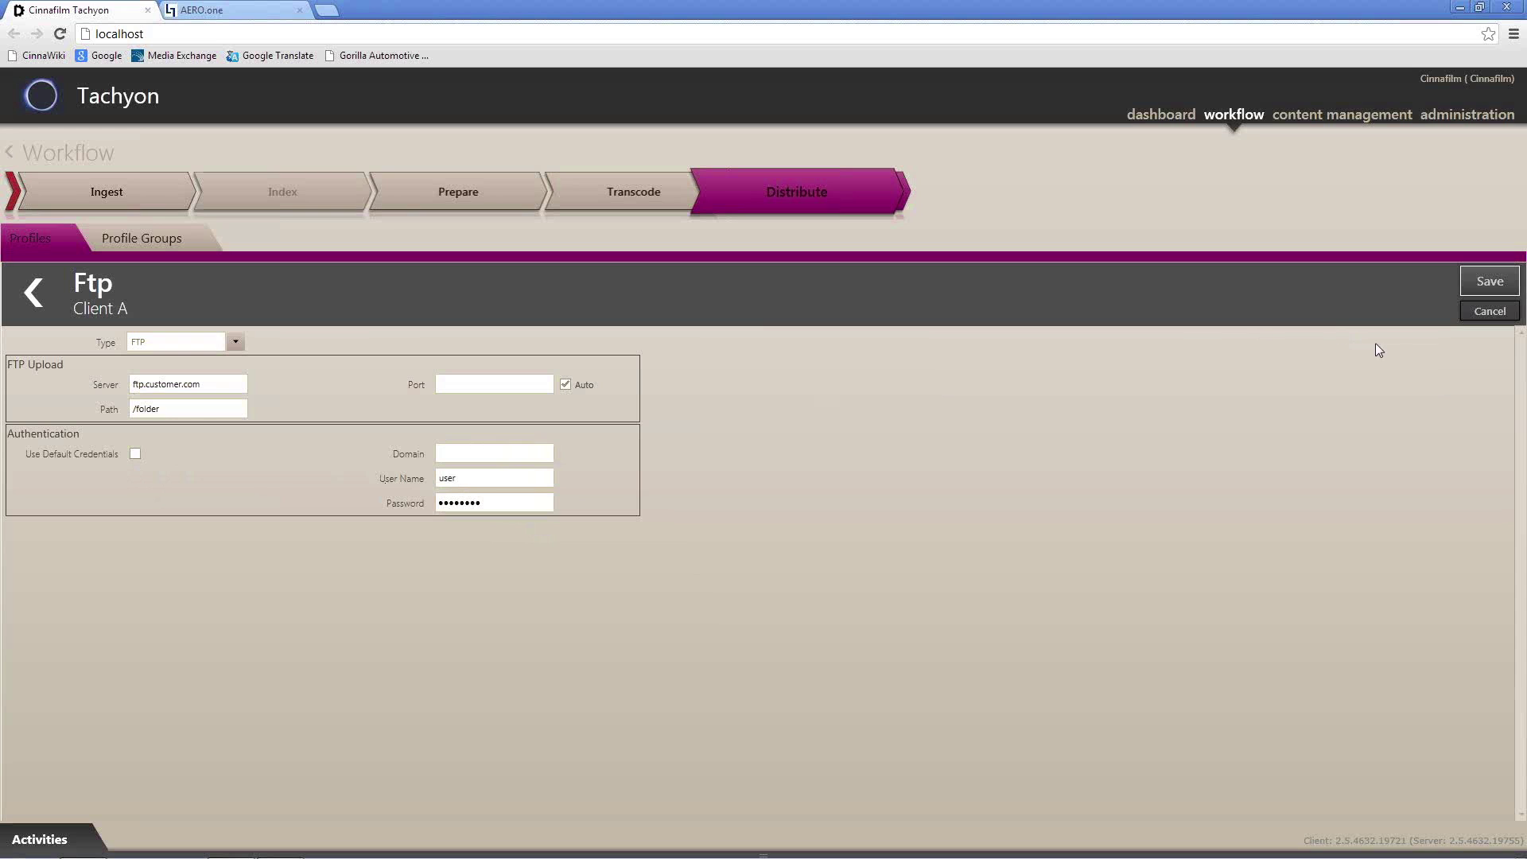
click(1482, 291)
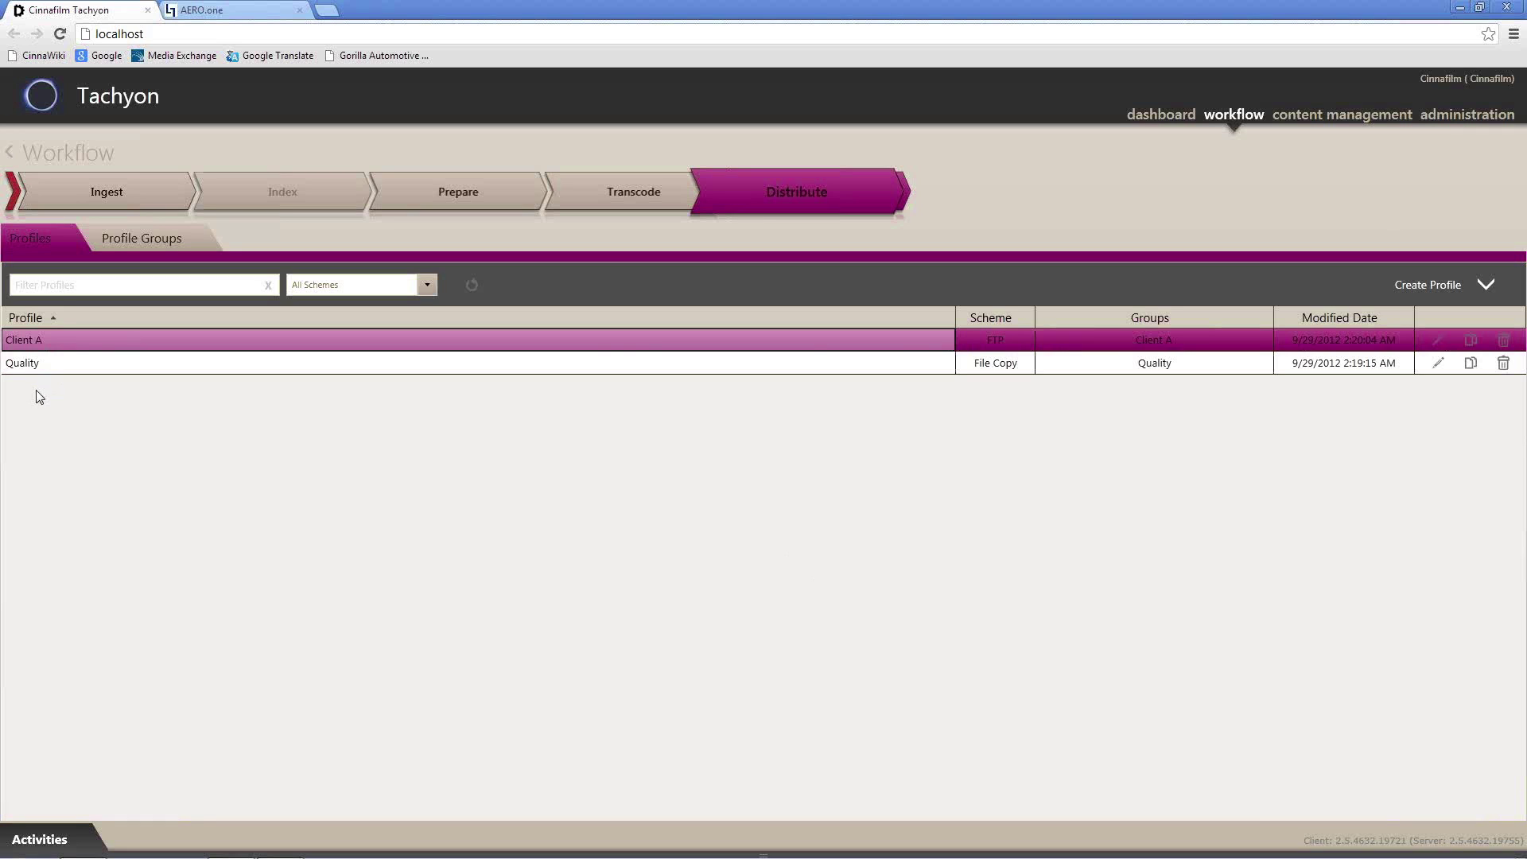
Step: Examine which profiles are assigned to the Client A and Quality profile groups
click(119, 245)
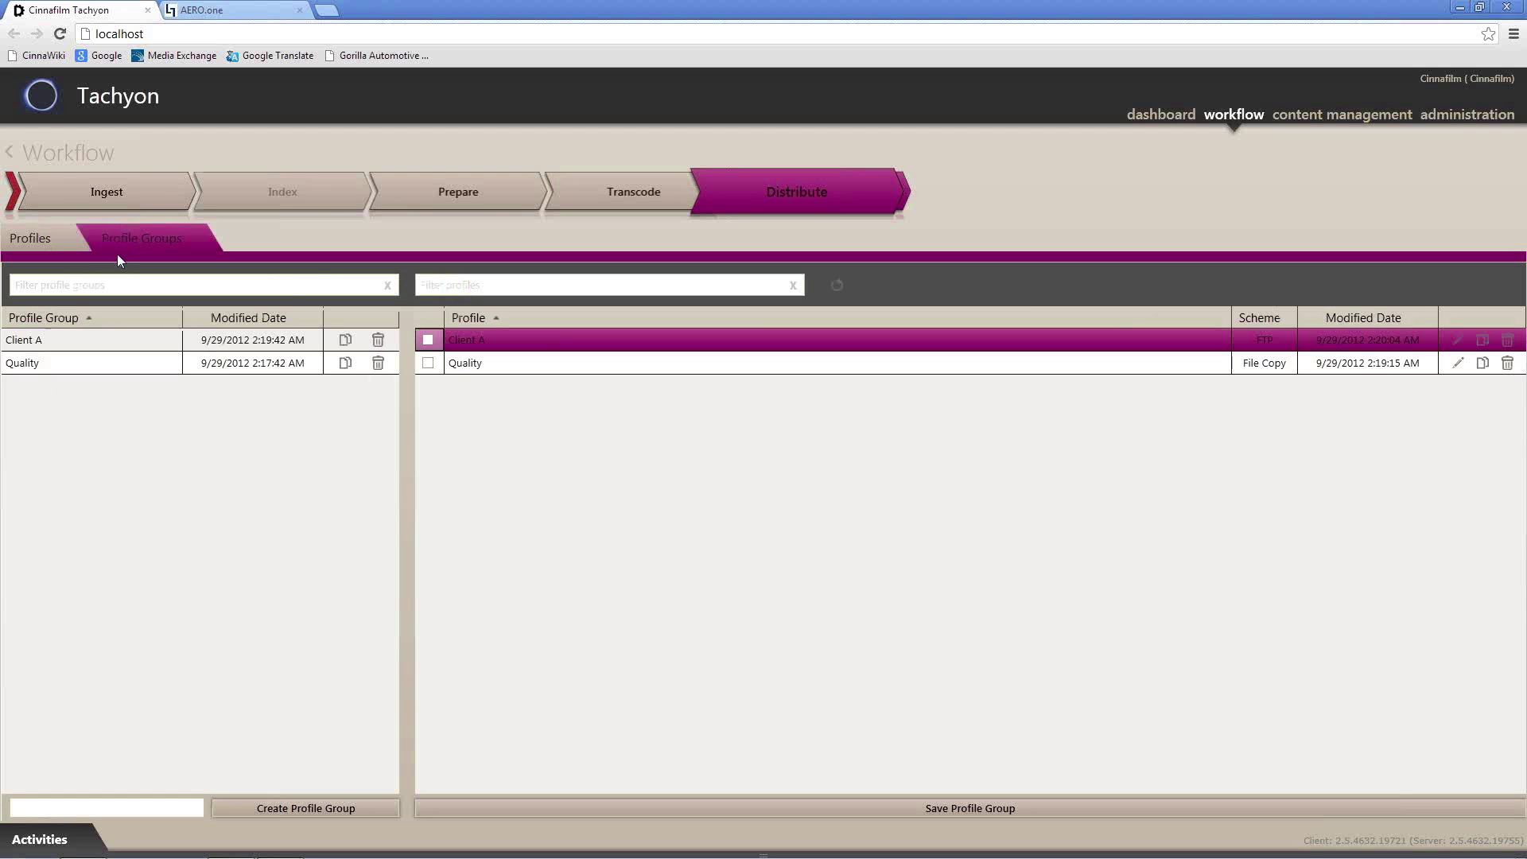
click(28, 340)
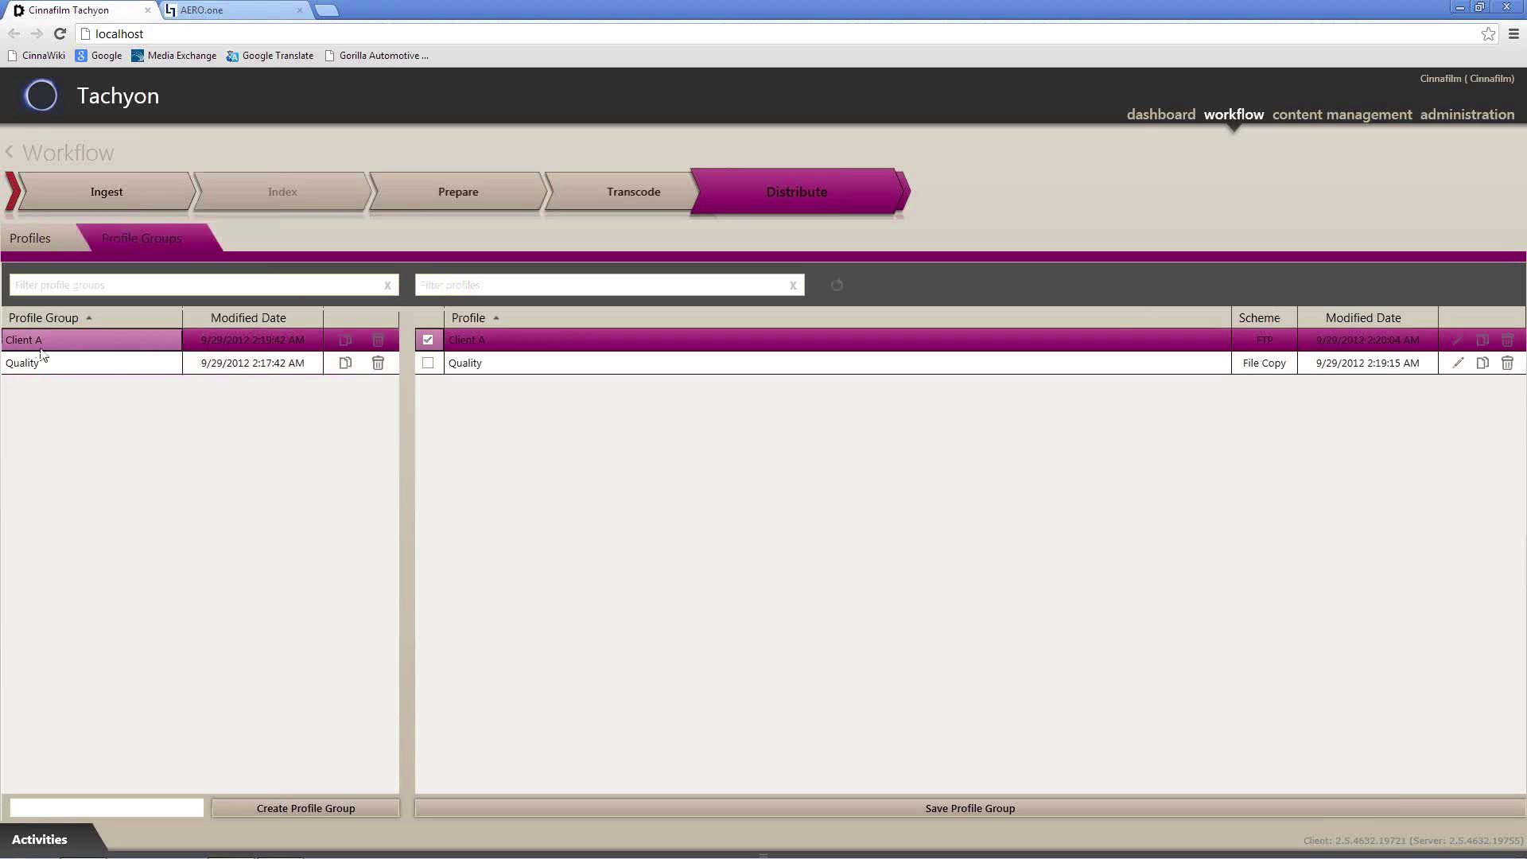
click(485, 344)
click(32, 357)
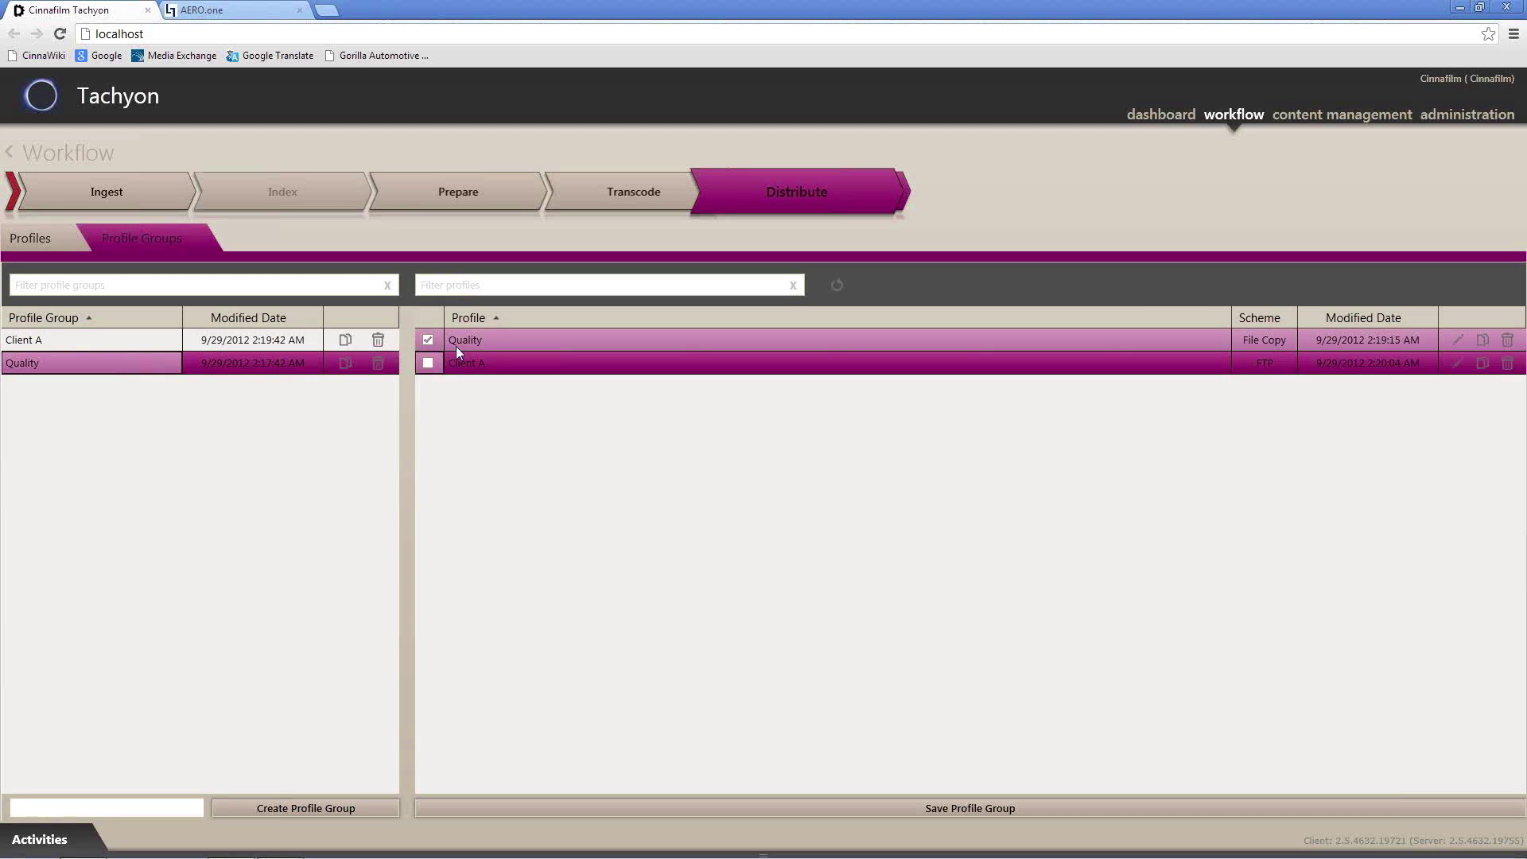
click(478, 341)
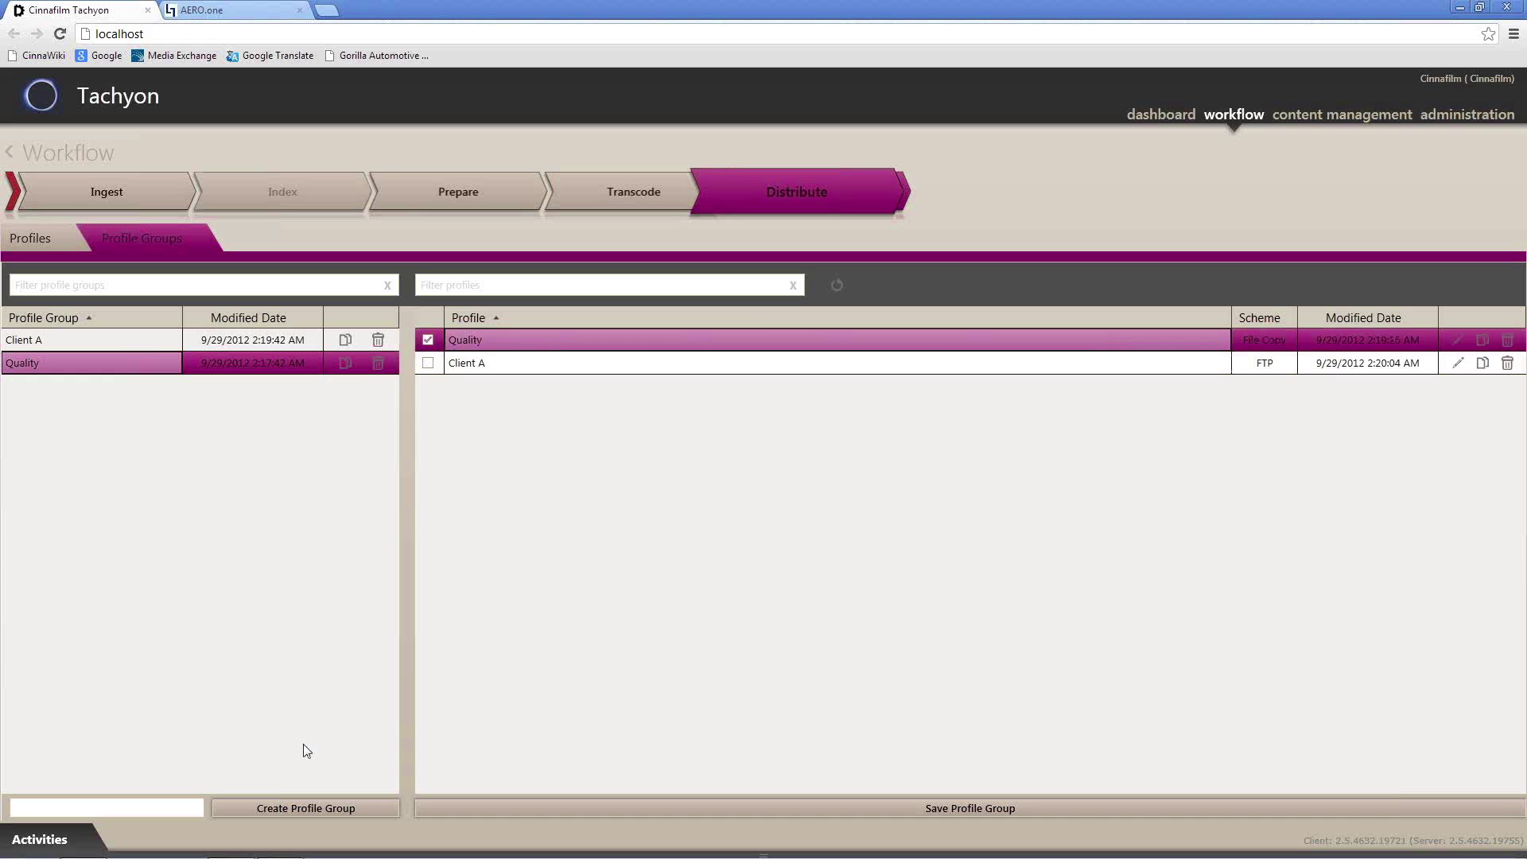
Step: Create a profile group named Kitchen Sink
click(119, 811)
text(Kitchen Sinkink)
click(278, 807)
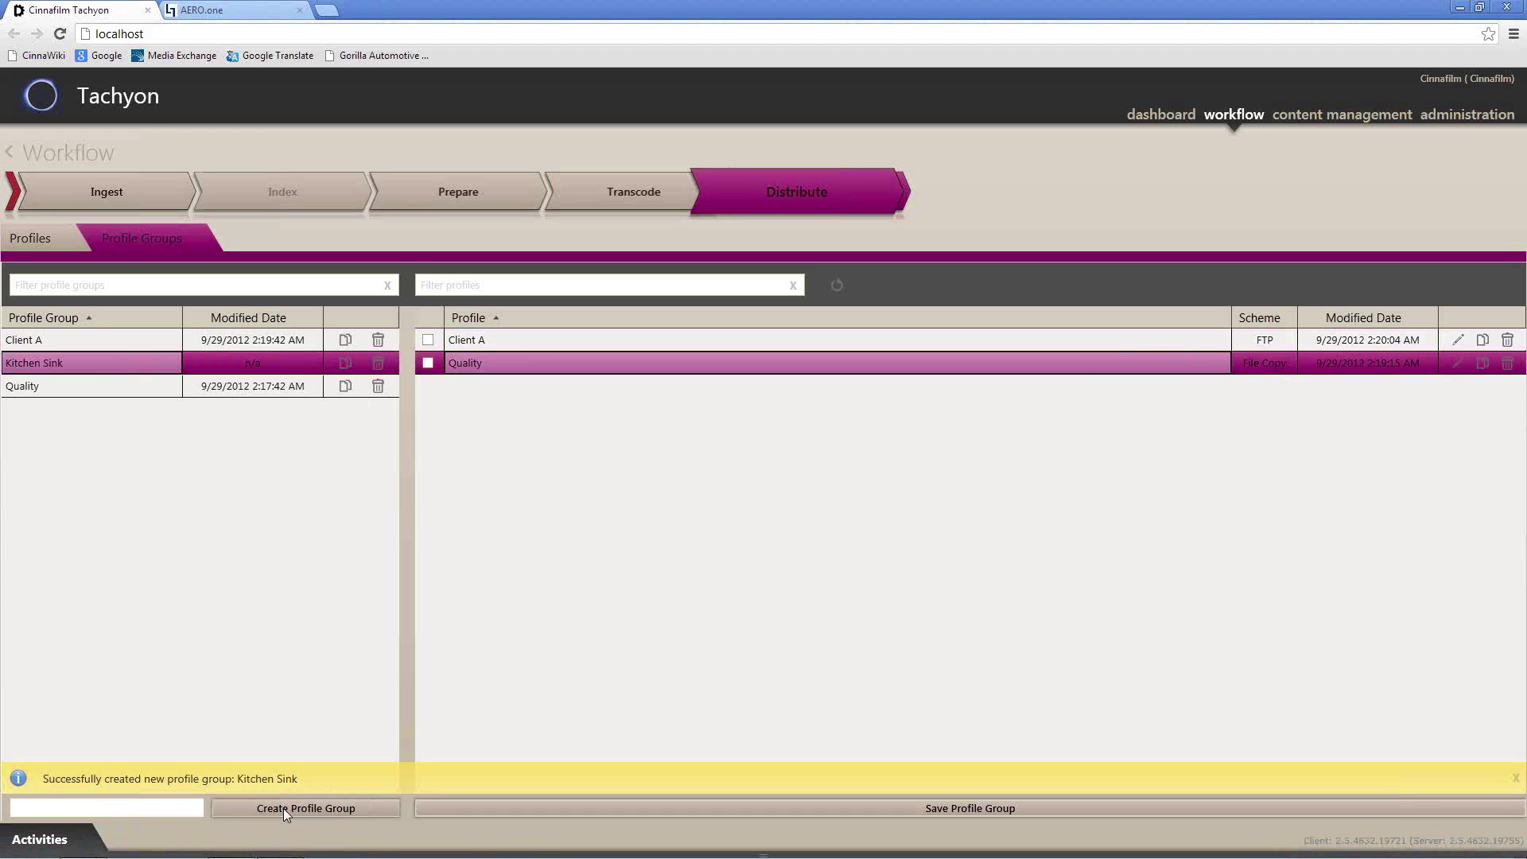
Step: Include both the Client A and Quality profiles in the Kitchen Sink profile group
click(108, 366)
click(231, 370)
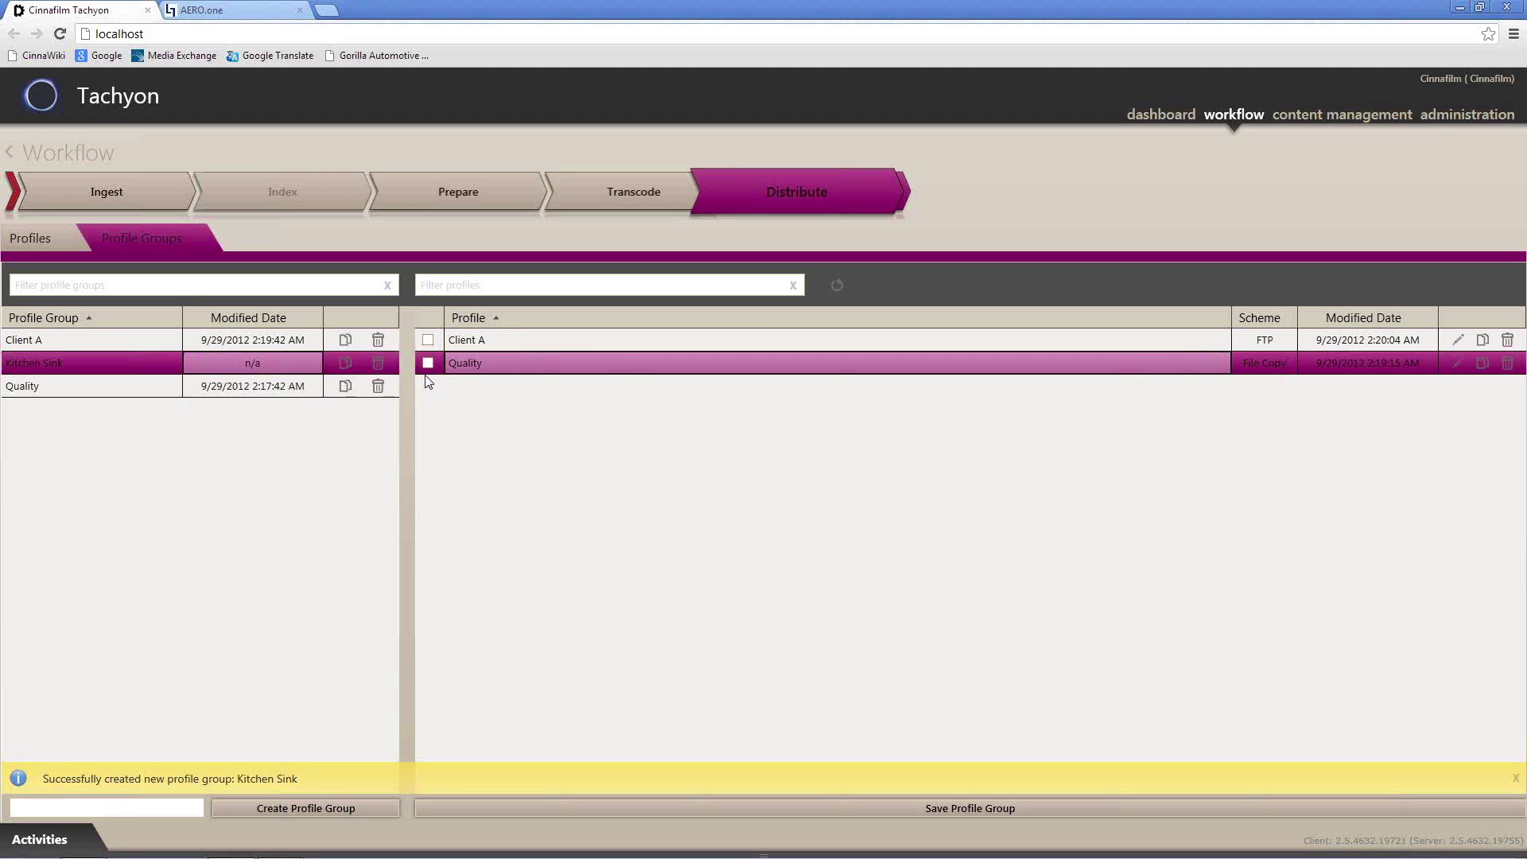
click(428, 339)
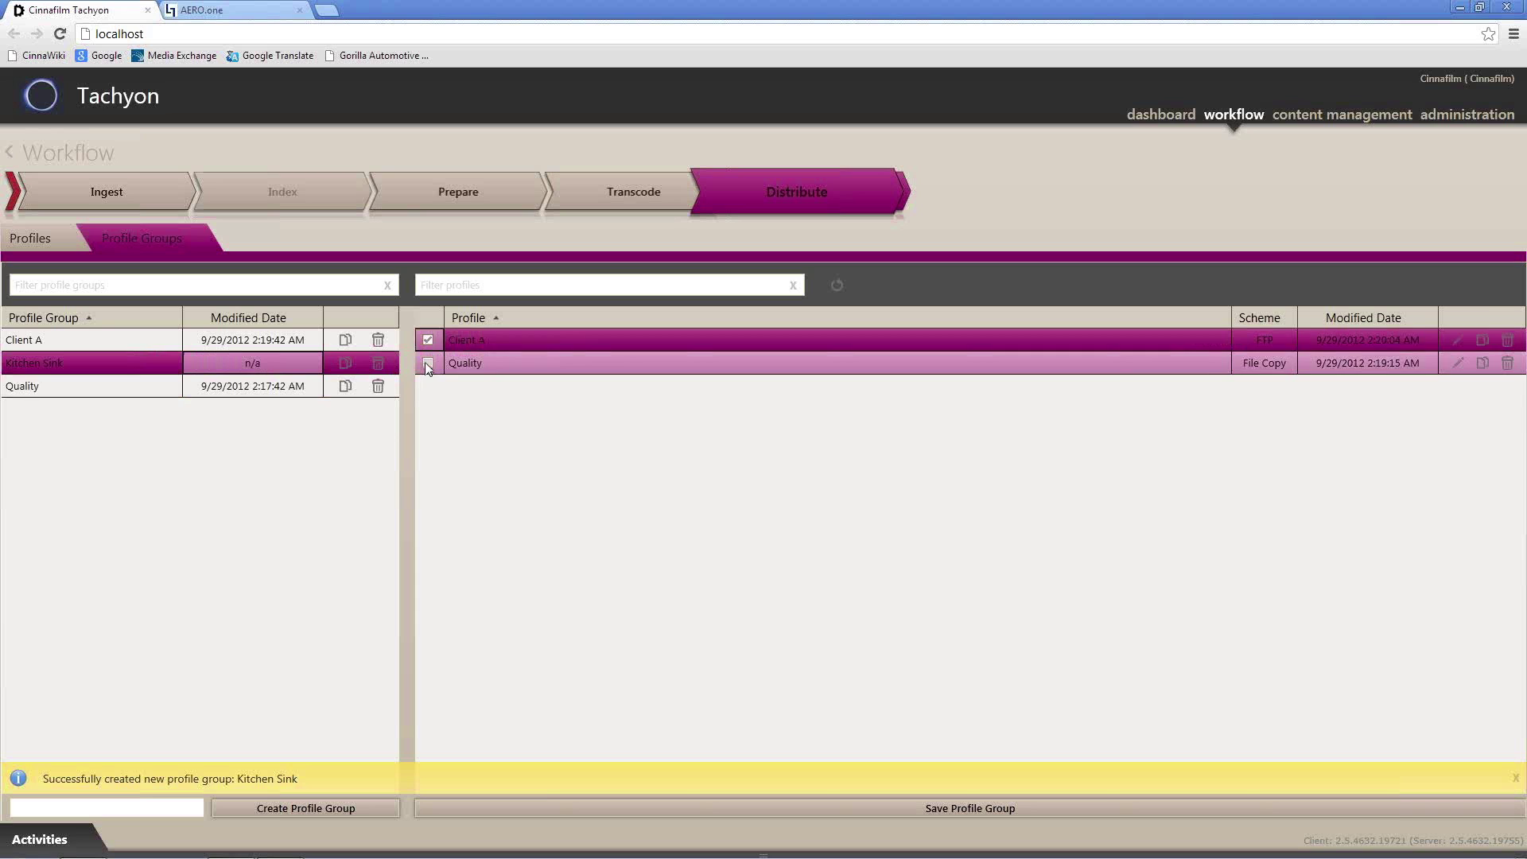
click(428, 364)
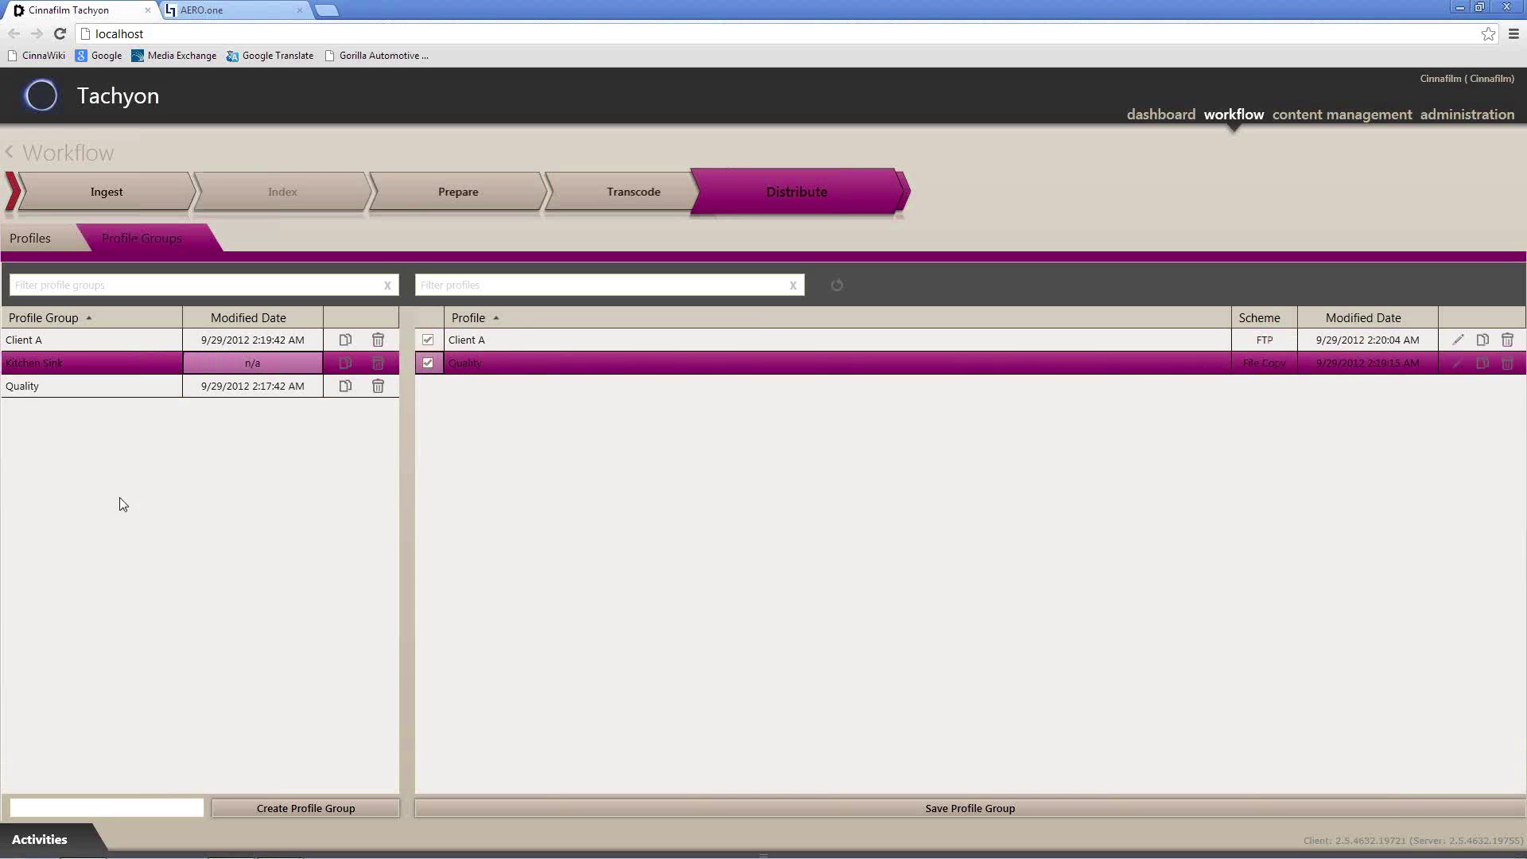